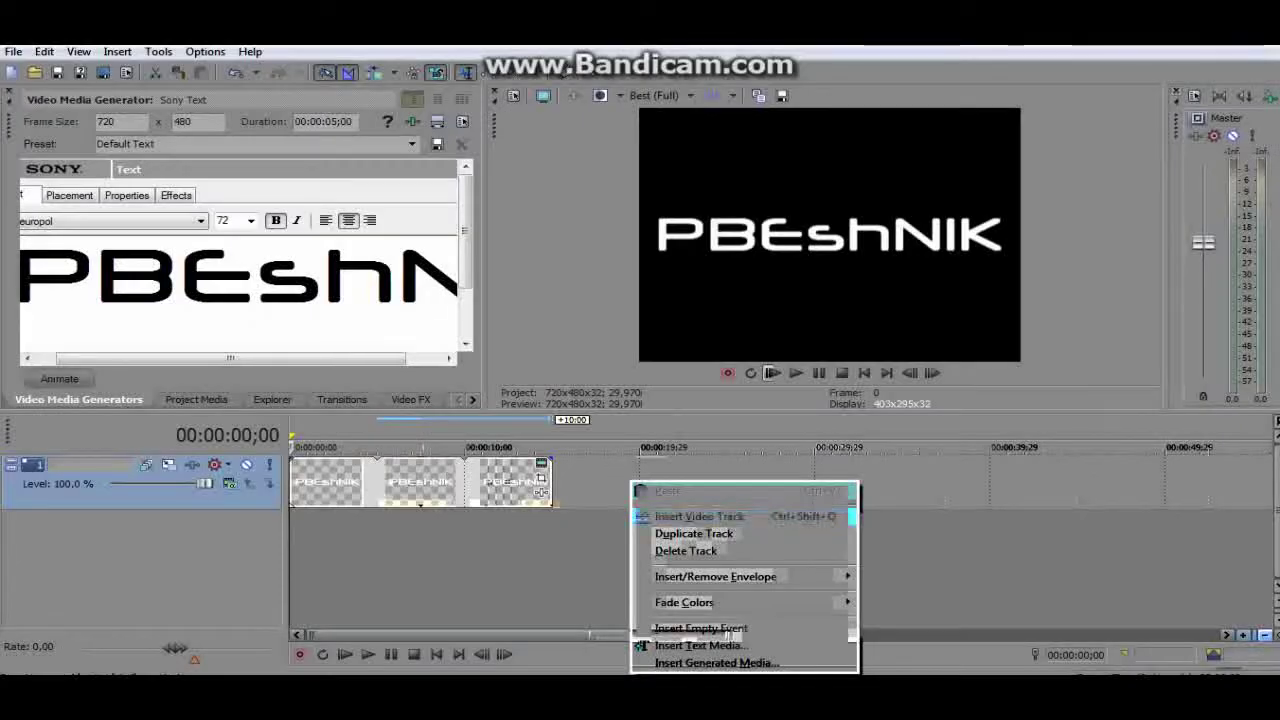
# Step: Insert a new video track above the text track and close the text generator settings
pyautogui.click(690, 505)
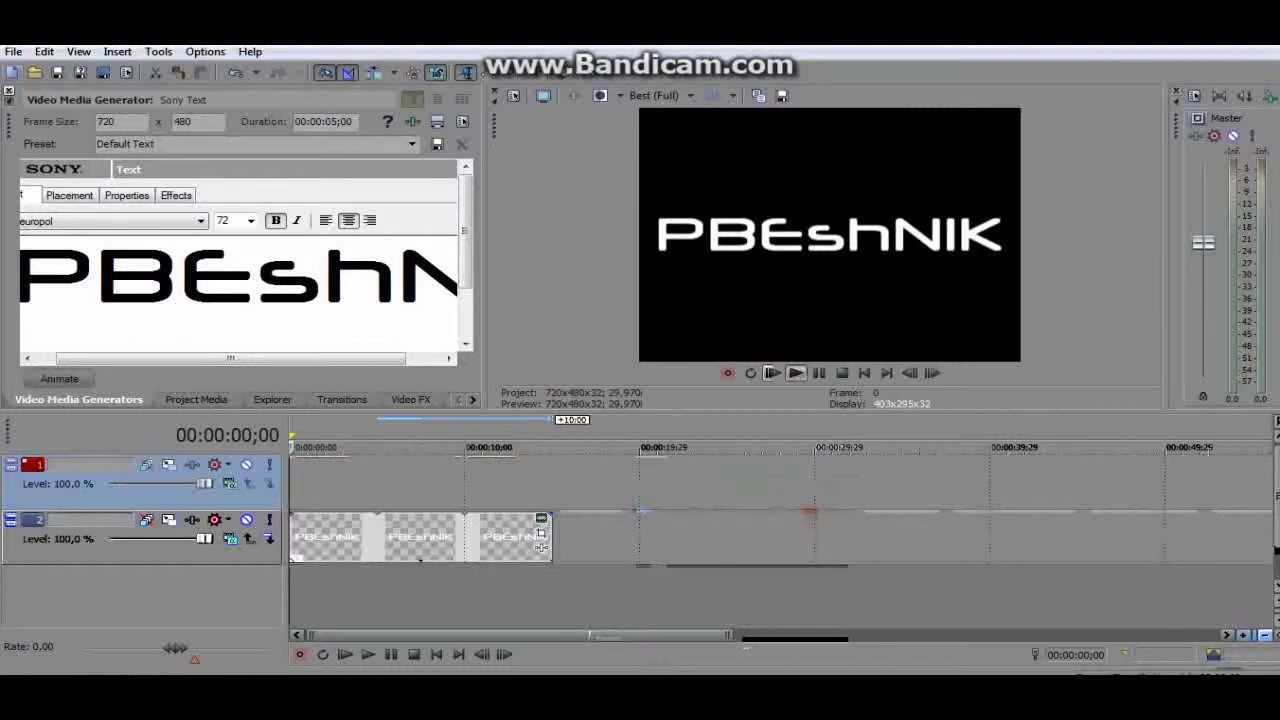
pyautogui.hotkey('alt', '1')
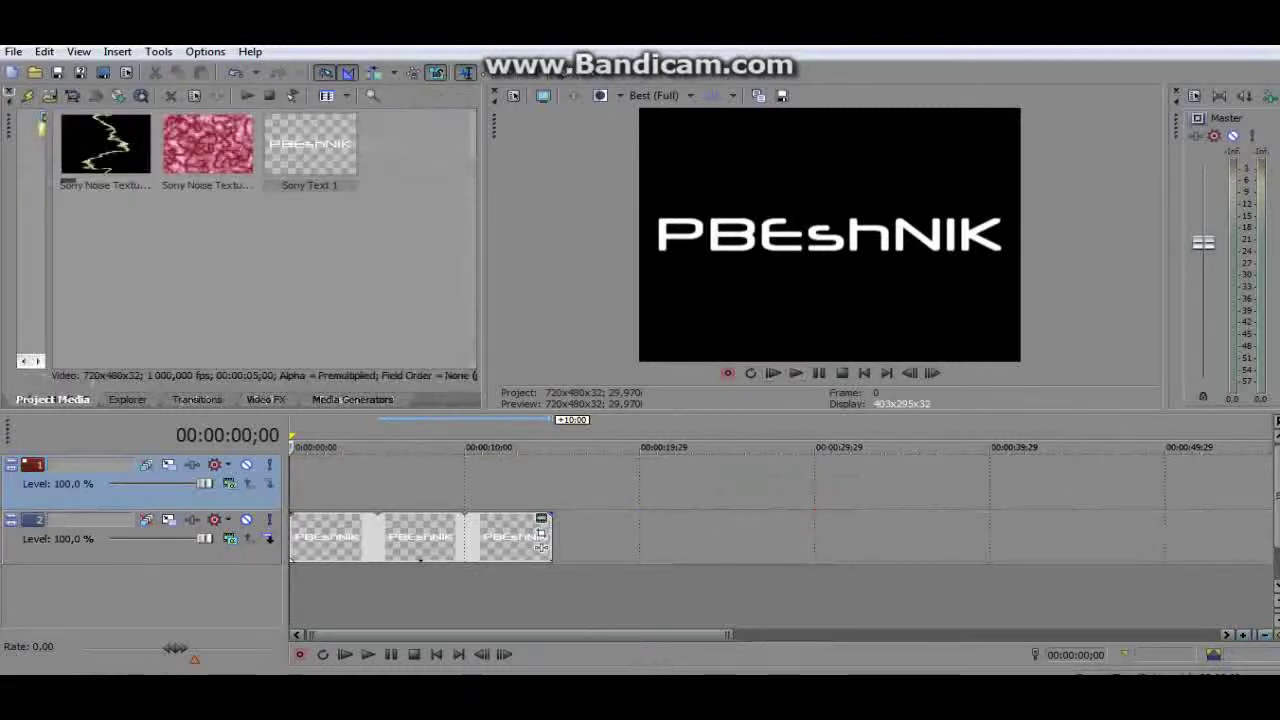
pyautogui.moveTo(485, 110); pyautogui.dragTo(424, 110)
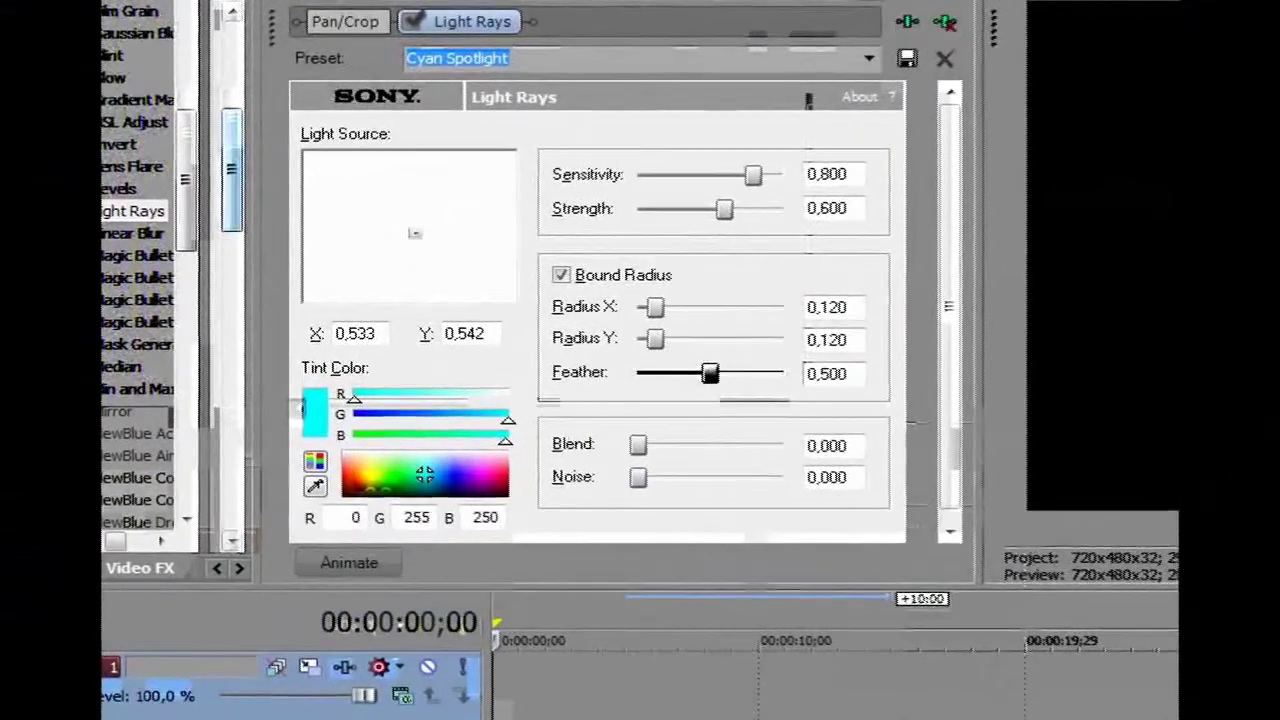
# Step: Move the Light Rays light source to X 0,000 and Y 0,508 and turn on keyframe animation for the effect
pyautogui.moveTo(426, 232)
pyautogui.mouseDown()
pyautogui.moveTo(317, 225)
pyautogui.moveTo(381, 221)
pyautogui.mouseUp()
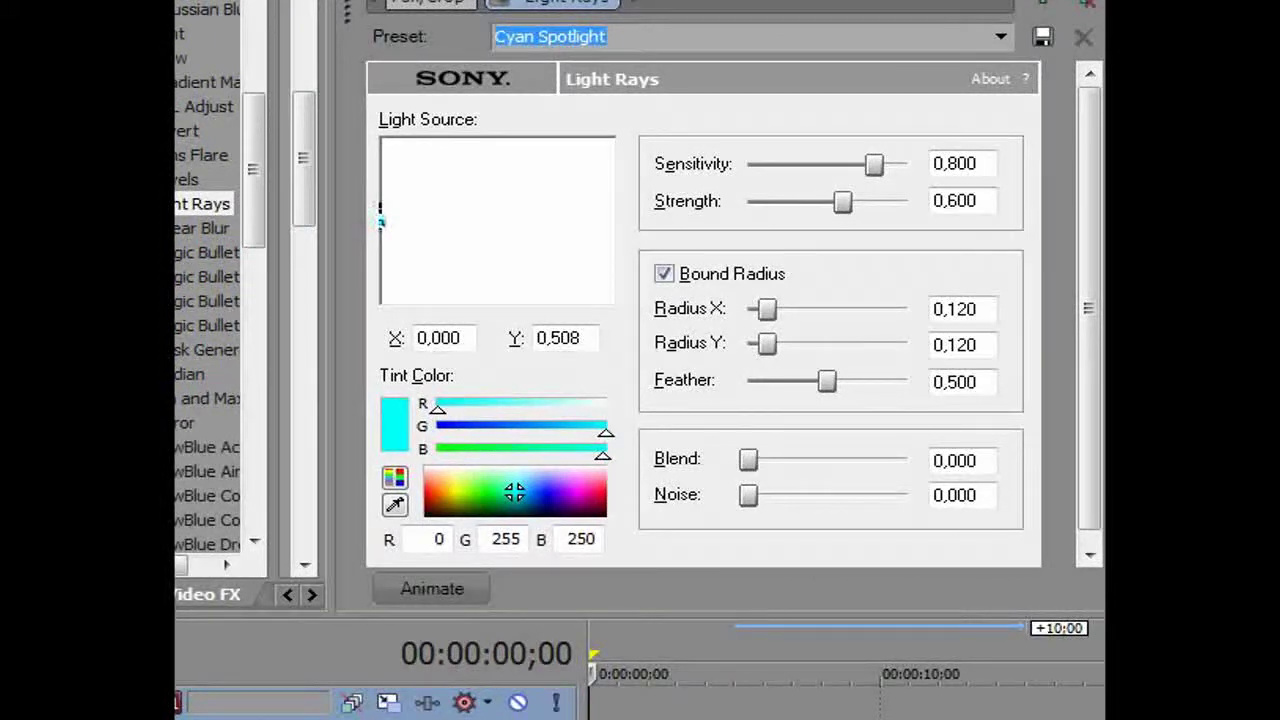
pyautogui.click(431, 588)
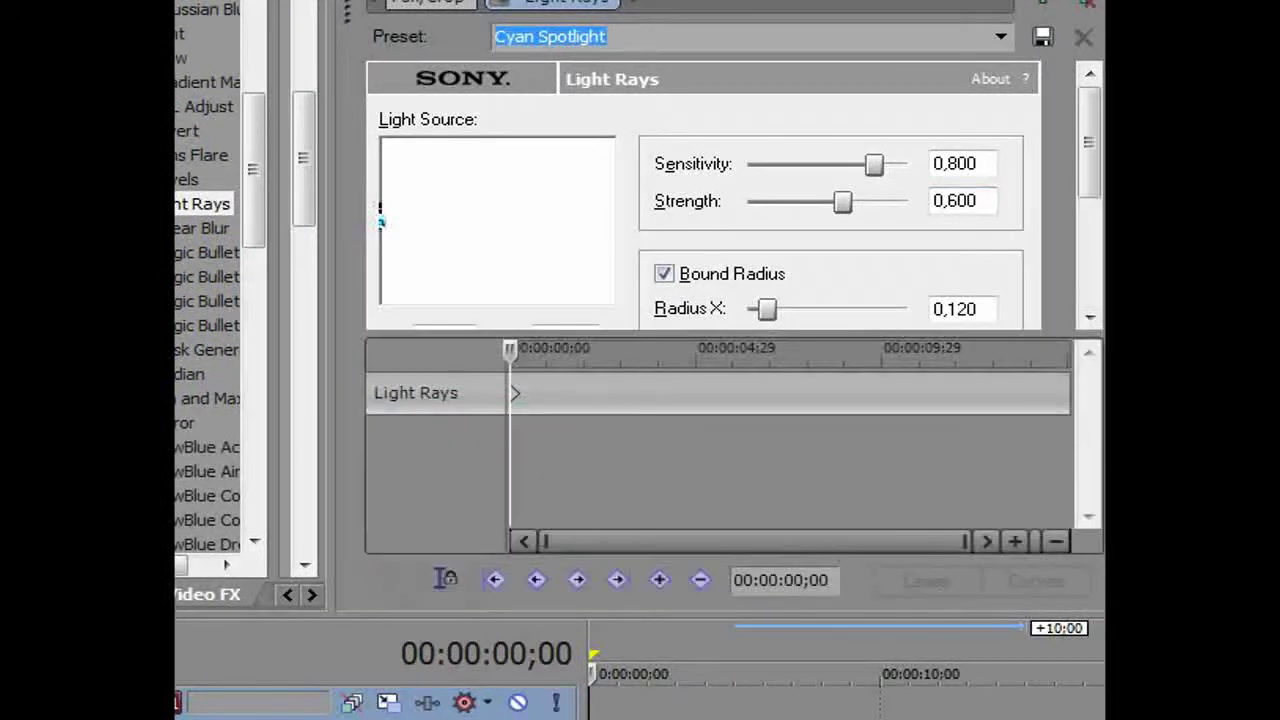
# Step: Add a Light Rays keyframe at 00:00:10;01 with the light source at X 1,000, Y 0,500 and both radii at 1,000
pyautogui.click(1015, 541)
pyautogui.click(1015, 541)
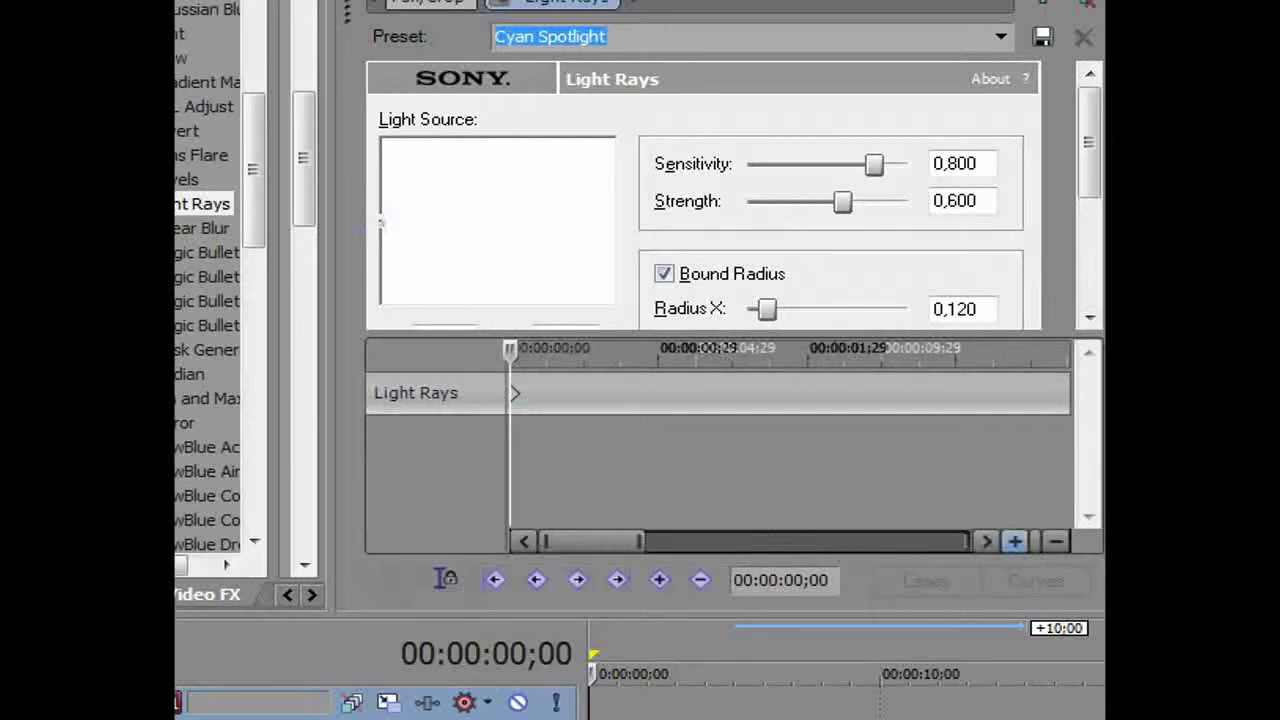
pyautogui.click(1015, 541)
pyautogui.click(1015, 541)
pyautogui.click(1015, 541)
pyautogui.click(1015, 541)
pyautogui.click(1015, 541)
pyautogui.click(1015, 541)
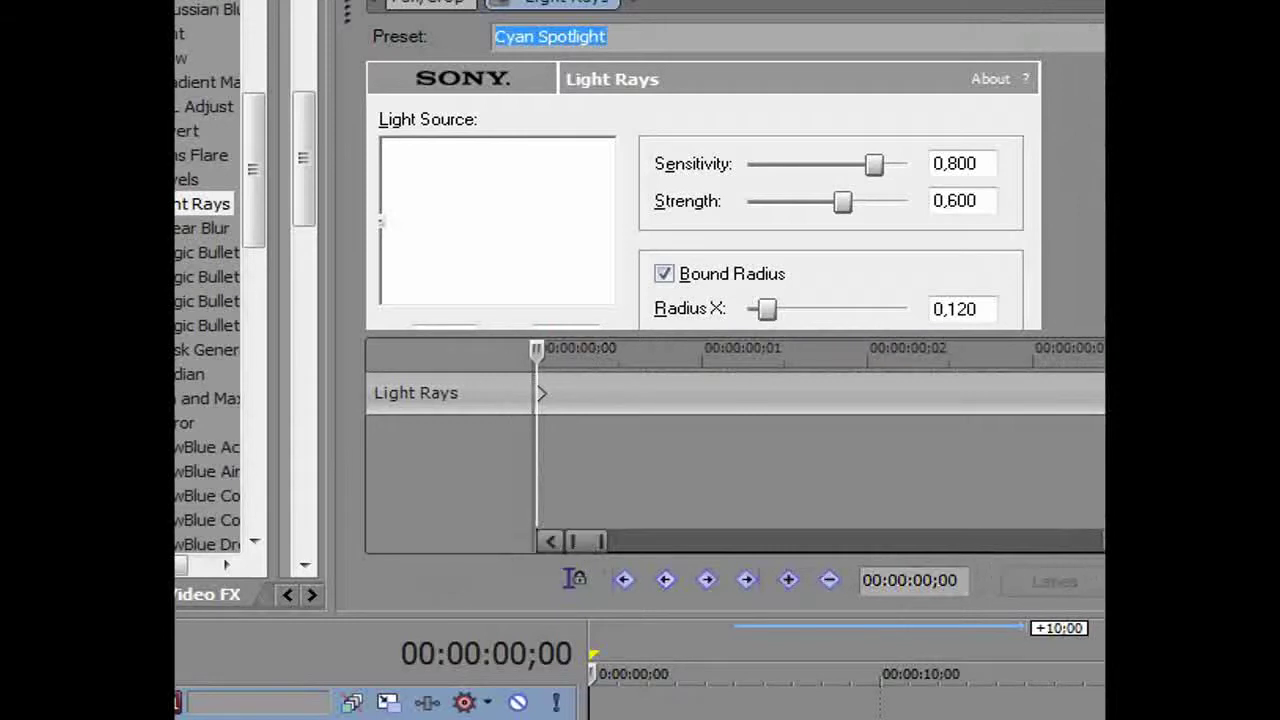
pyautogui.moveTo(1035, 612); pyautogui.dragTo(1035, 714)
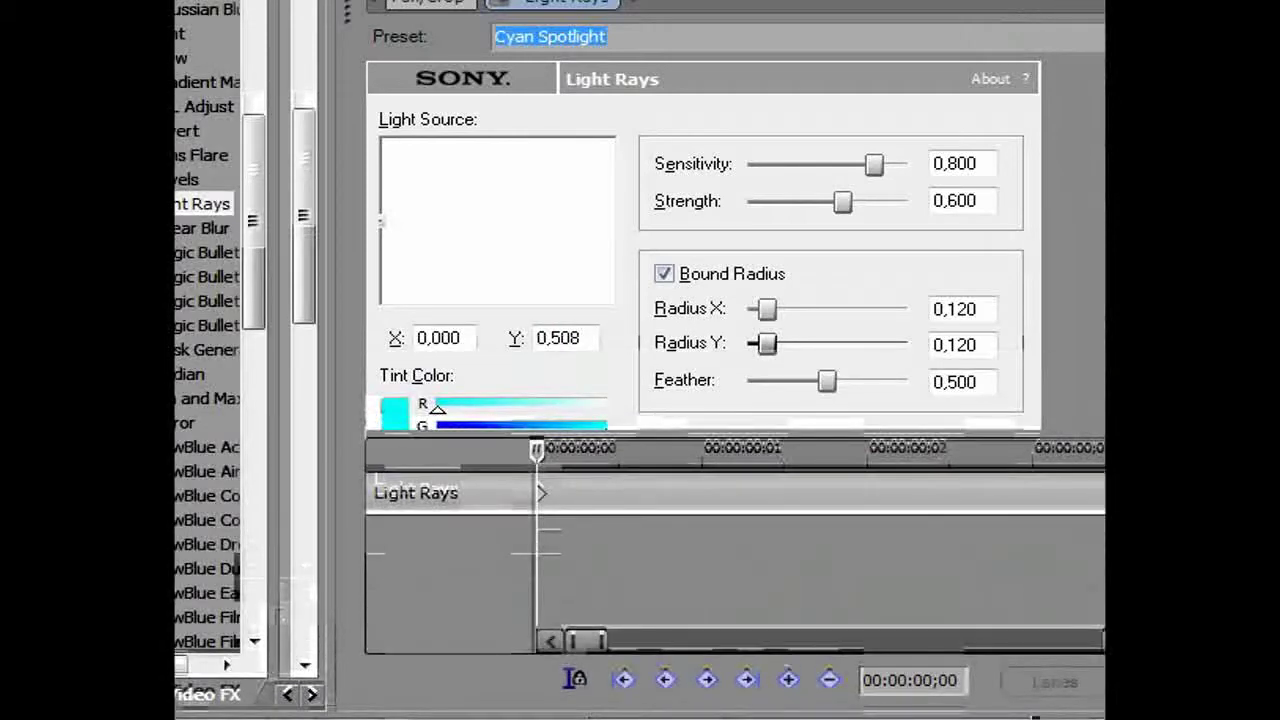
pyautogui.moveTo(586, 640); pyautogui.dragTo(925, 640)
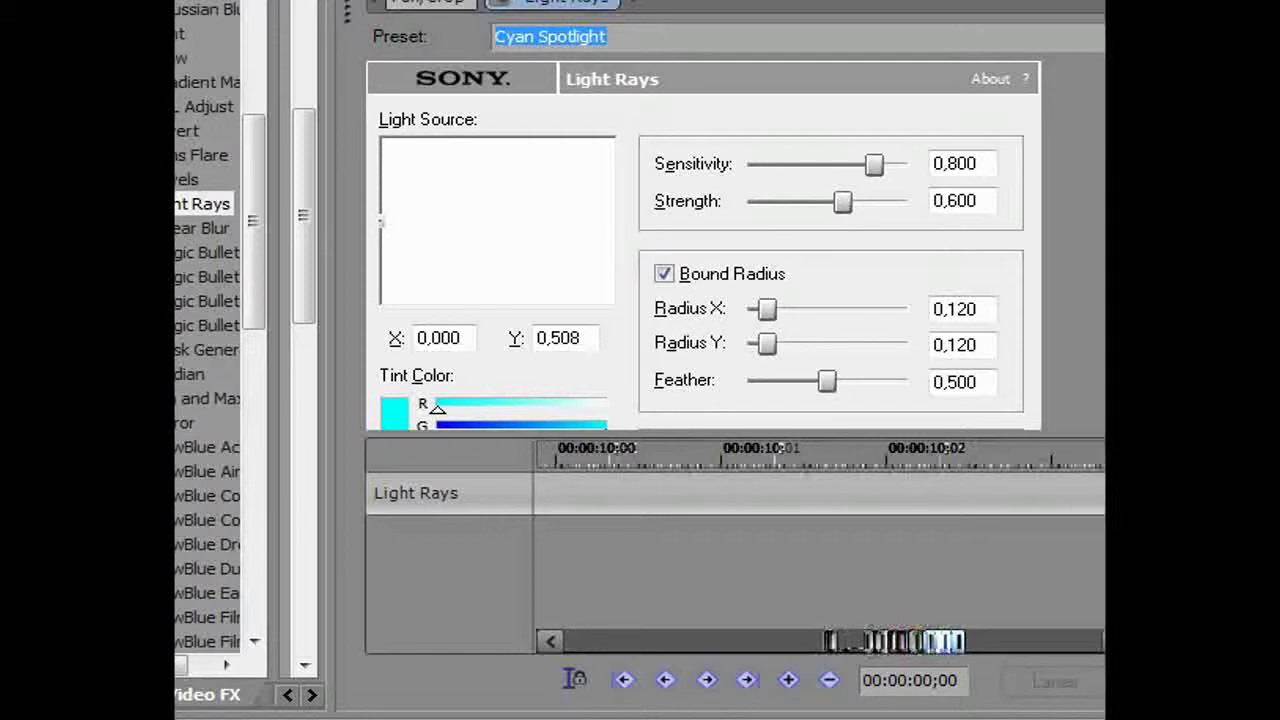
pyautogui.click(718, 451)
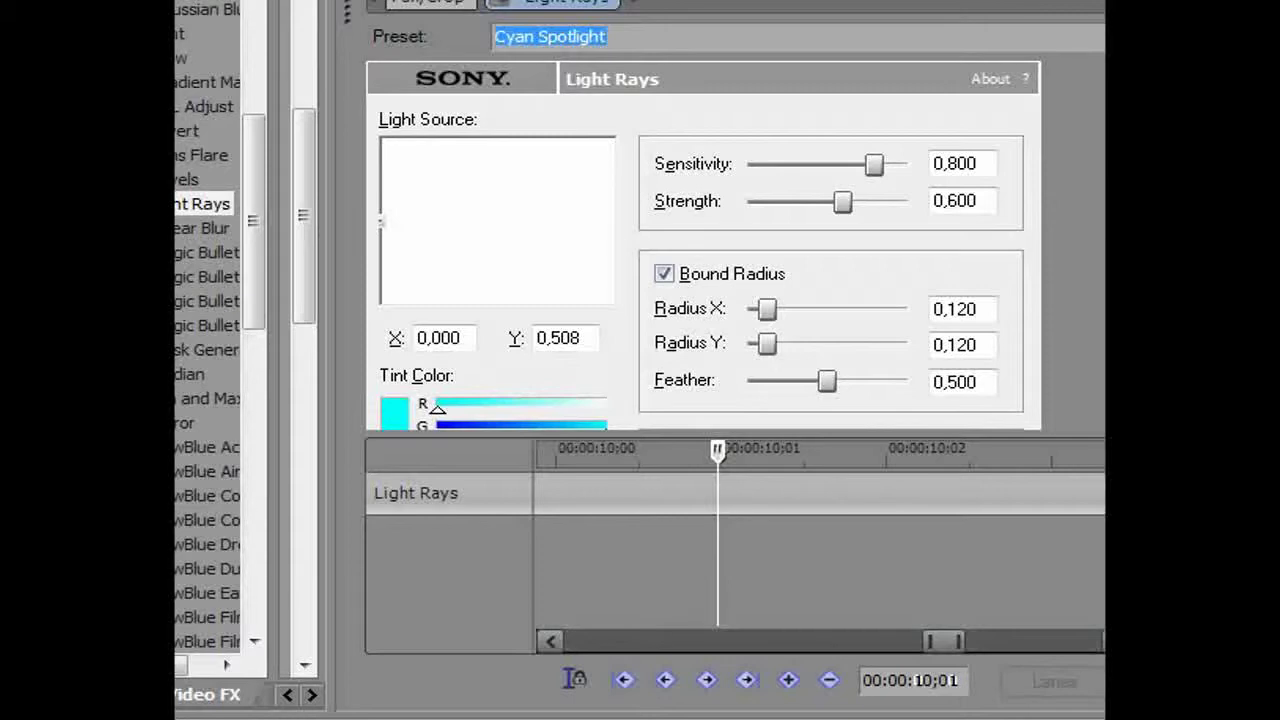
pyautogui.scroll(-3, 702, 244)
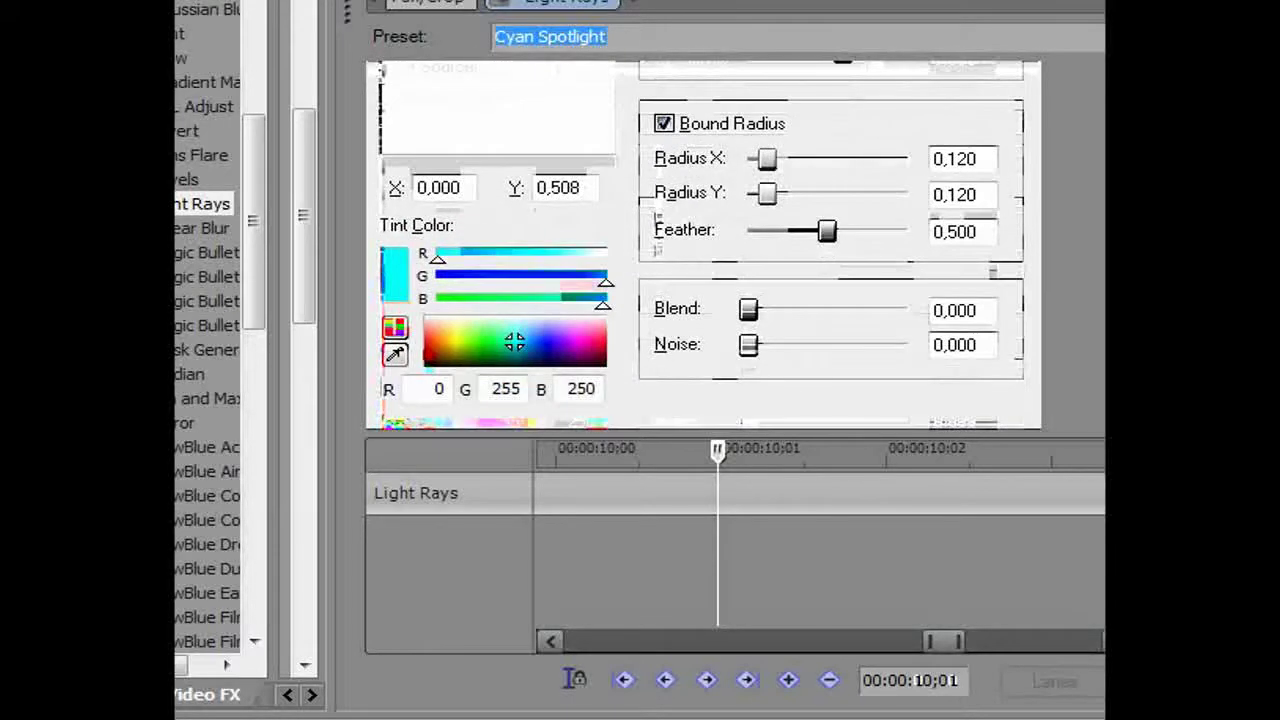
pyautogui.scroll(3, 702, 244)
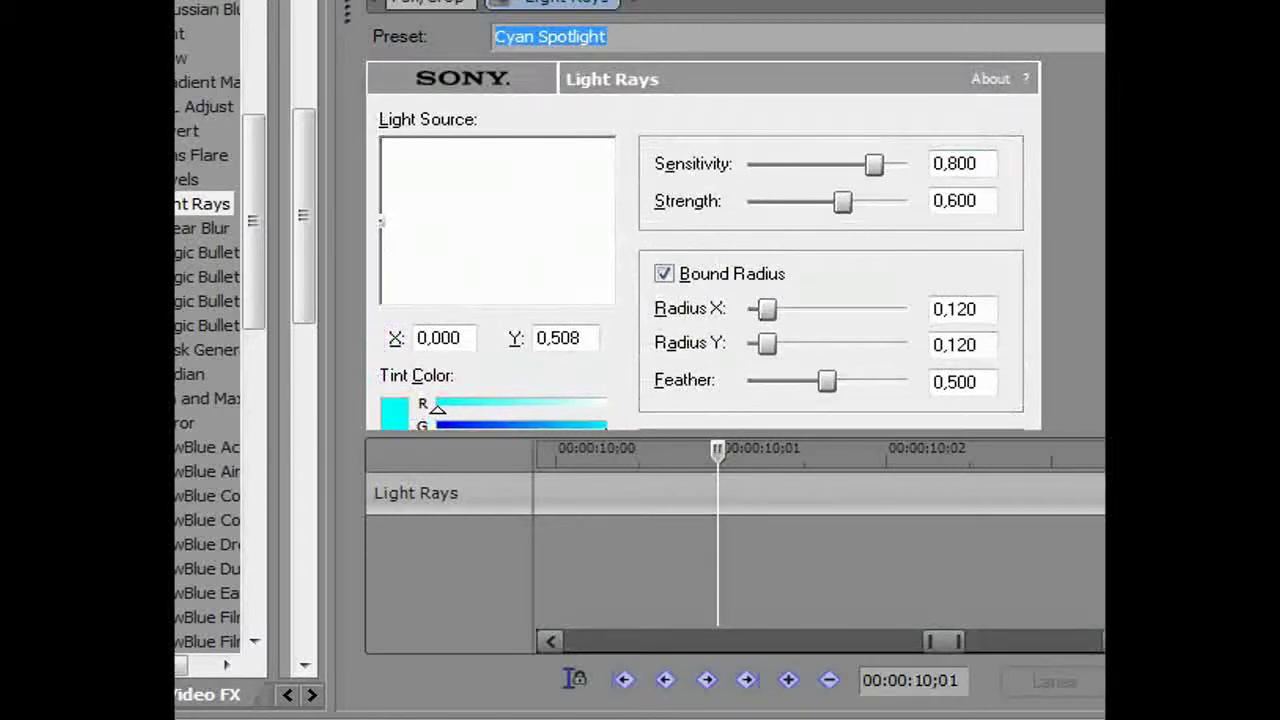
pyautogui.moveTo(381, 222); pyautogui.dragTo(614, 221)
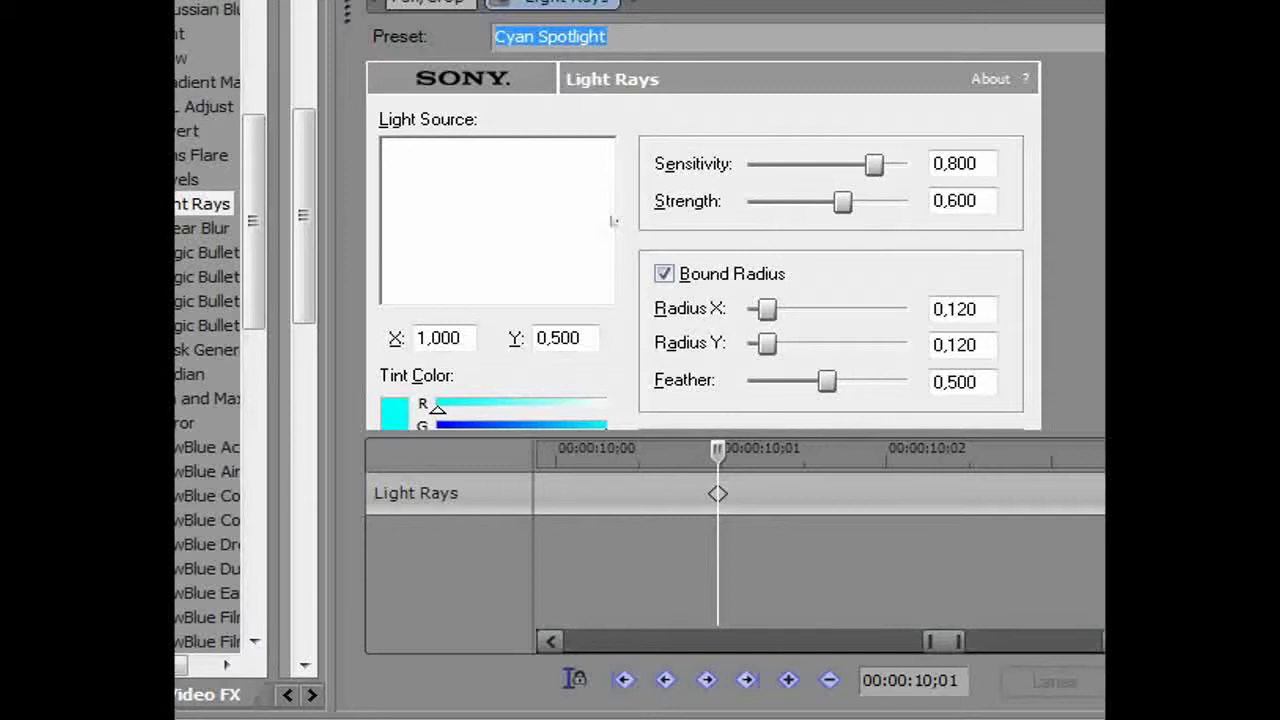
pyautogui.moveTo(767, 309); pyautogui.dragTo(907, 309)
pyautogui.moveTo(767, 344); pyautogui.dragTo(907, 344)
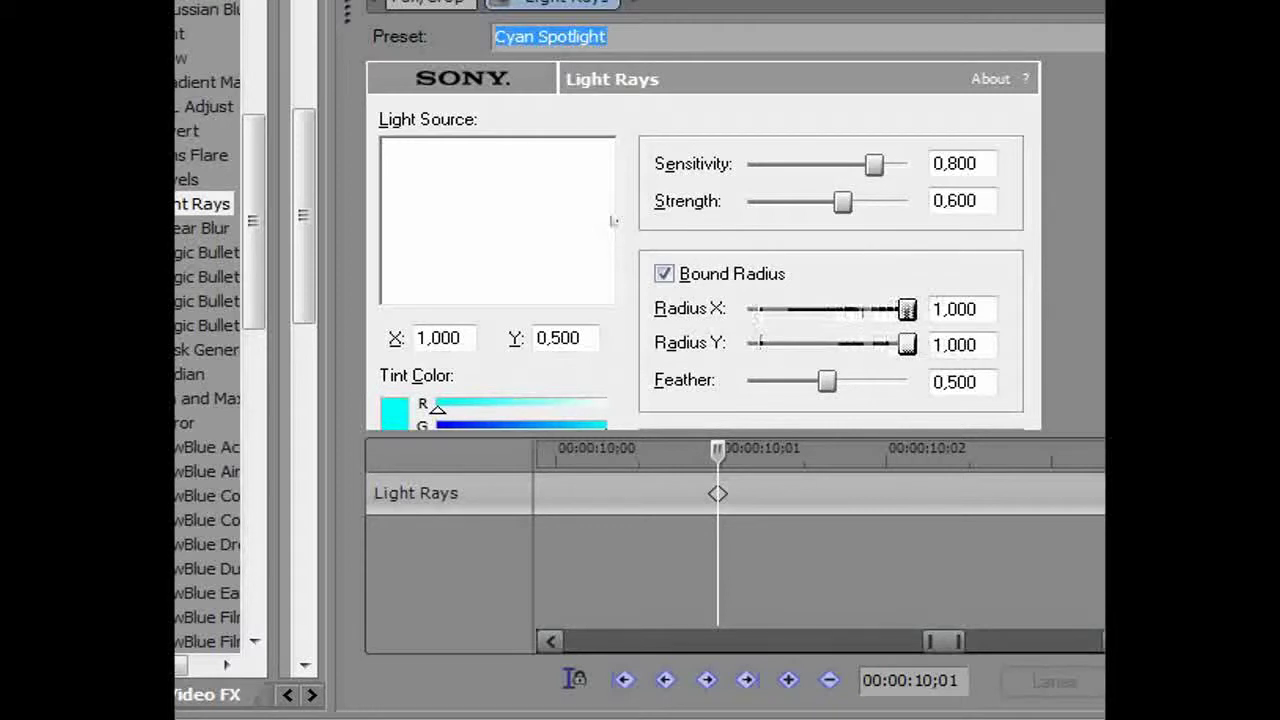
# Step: Add a Light Rays keyframe at 00:00:14;29 with the light source moved back to the centre and preview the animation
pyautogui.moveTo(717, 451); pyautogui.dragTo(1103, 451)
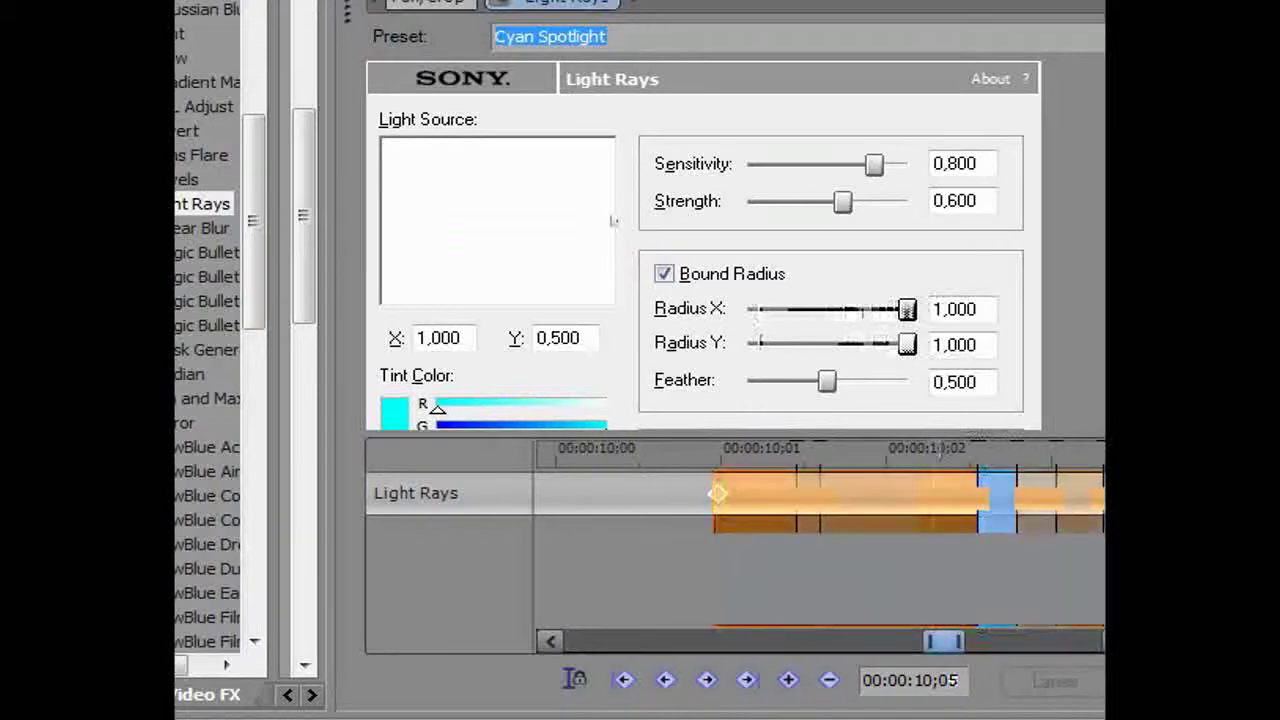
pyautogui.moveTo(1025, 641); pyautogui.dragTo(1094, 641)
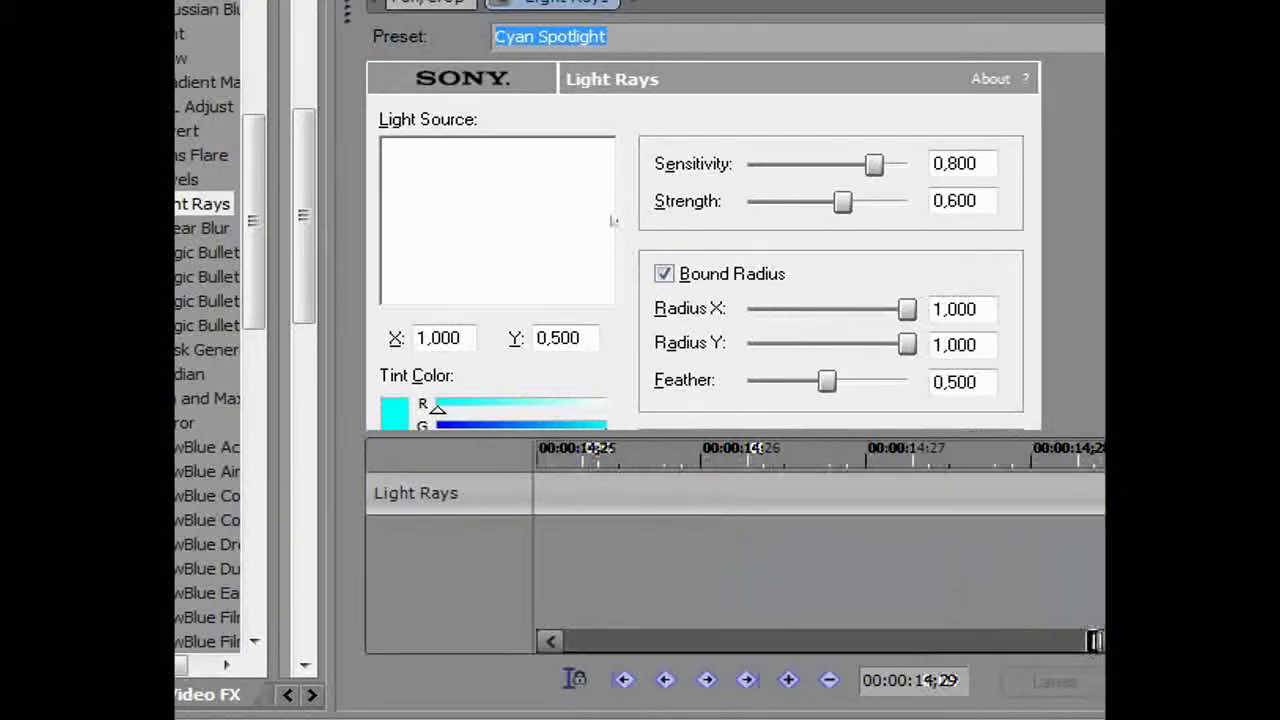
pyautogui.press('Right')
pyautogui.press('Tab')
pyautogui.moveTo(613, 220); pyautogui.dragTo(496, 217)
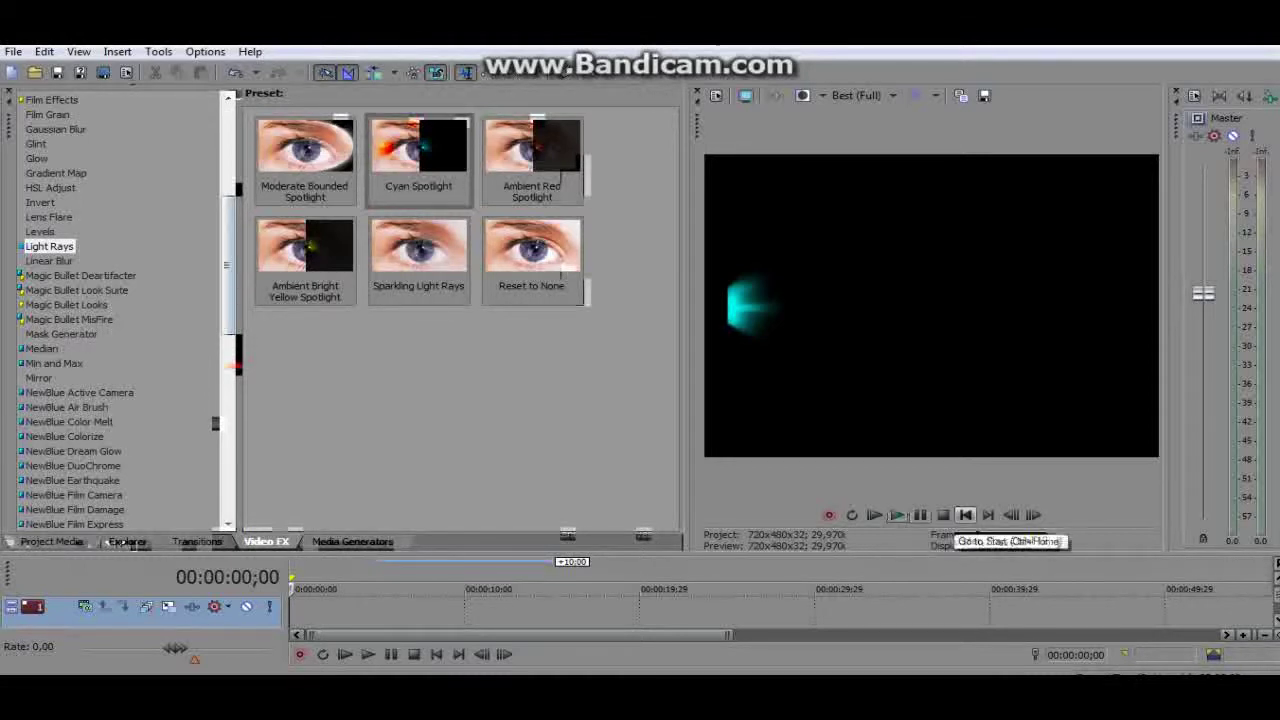
pyautogui.press('space')
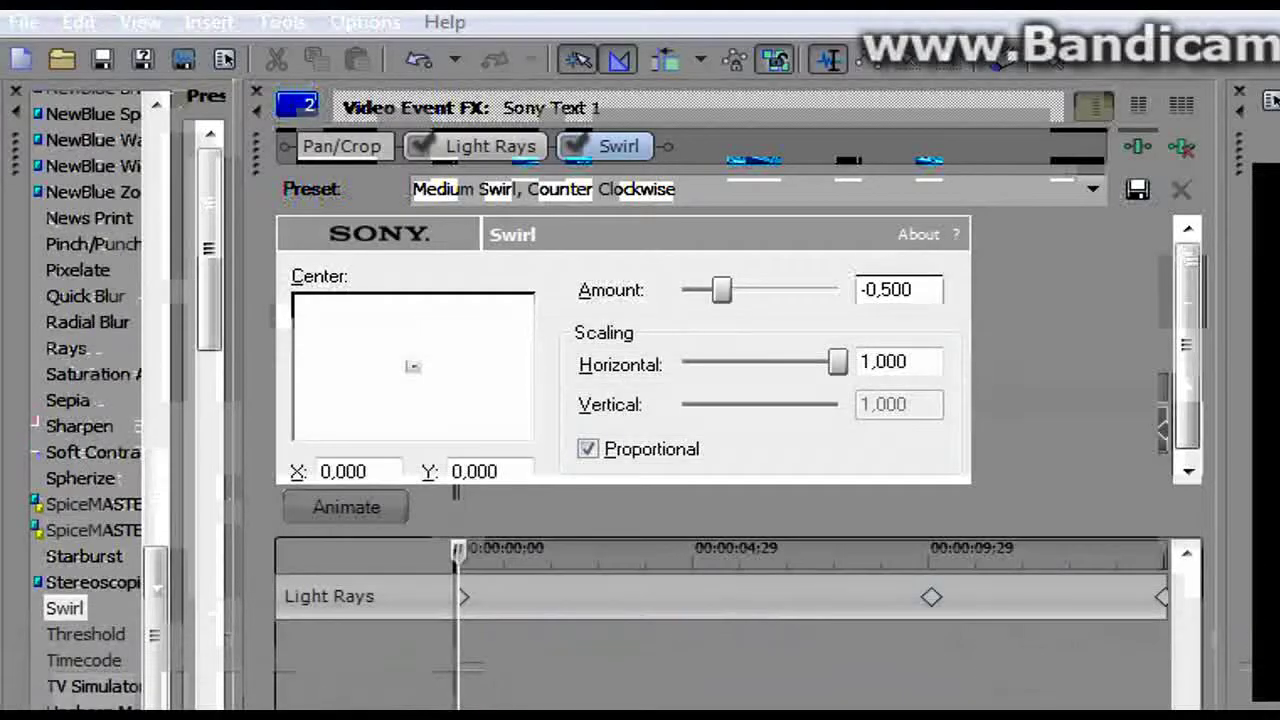
# Step: Set the Swirl centre to X -1,000 and Y 0,172 and turn on keyframe animation for the effect
pyautogui.moveTo(412, 366); pyautogui.dragTo(294, 362)
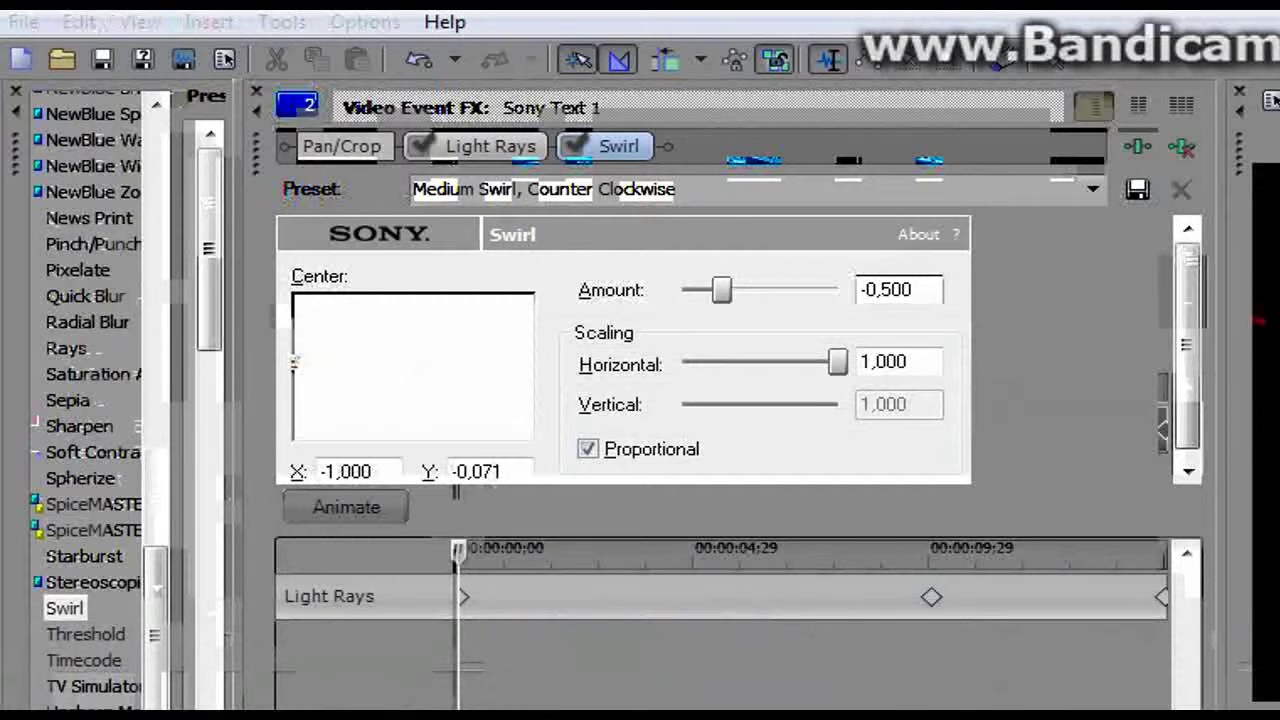
pyautogui.moveTo(294, 362); pyautogui.dragTo(294, 380)
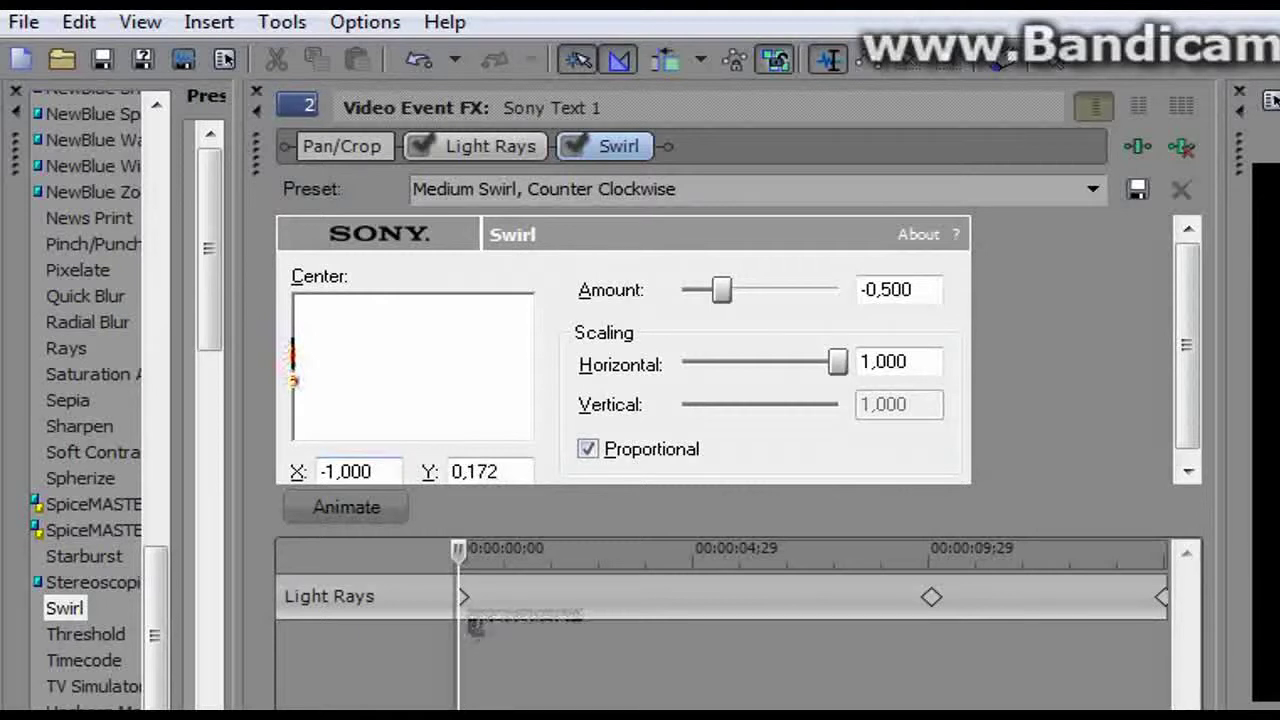
pyautogui.click(346, 507)
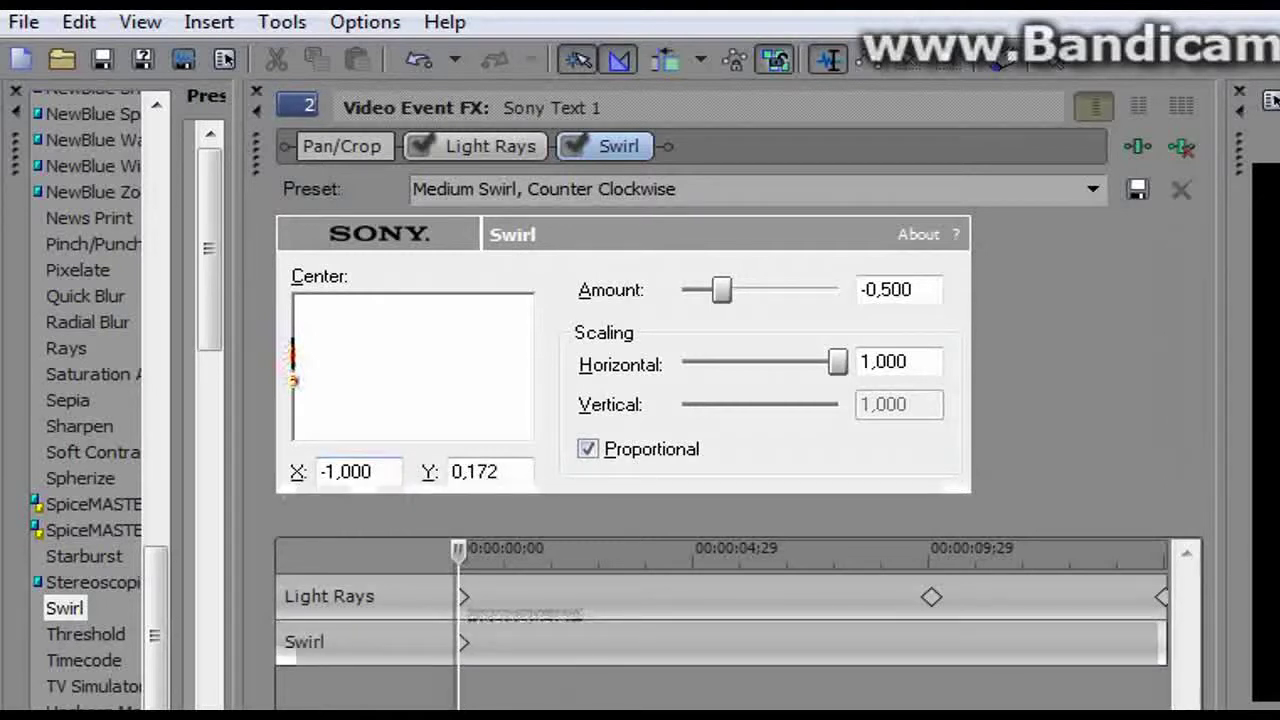
# Step: Add a Swirl keyframe in line with the middle Light Rays keyframe, with the centre at X 1,000 and Y 0,051
pyautogui.moveTo(458, 550); pyautogui.dragTo(933, 553)
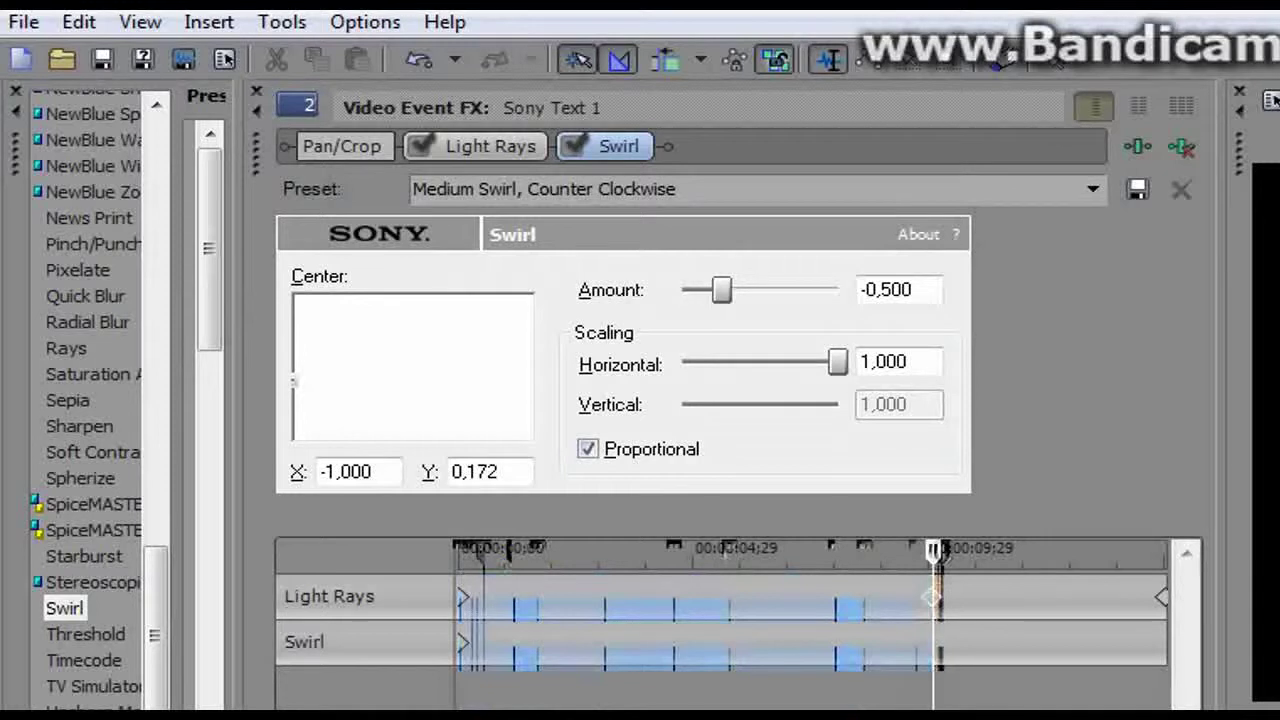
pyautogui.click(928, 598)
pyautogui.press('Right')
pyautogui.press('Right')
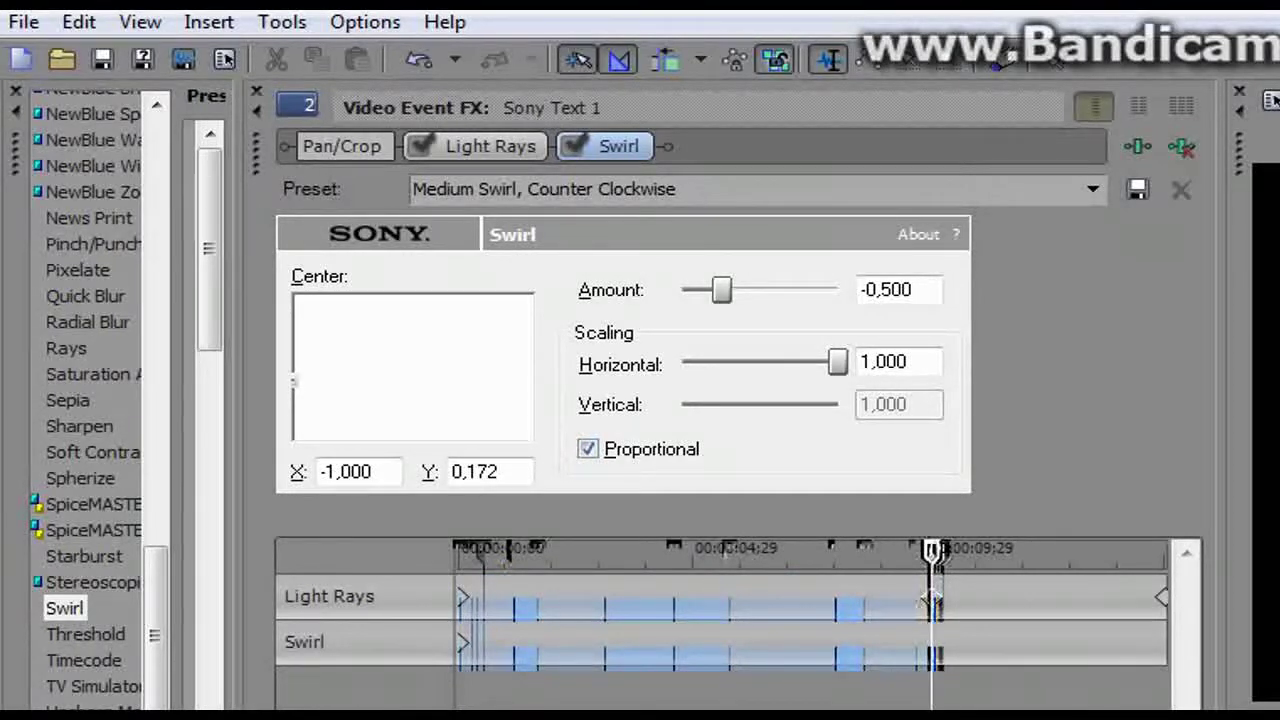
pyautogui.moveTo(293, 380); pyautogui.dragTo(531, 372)
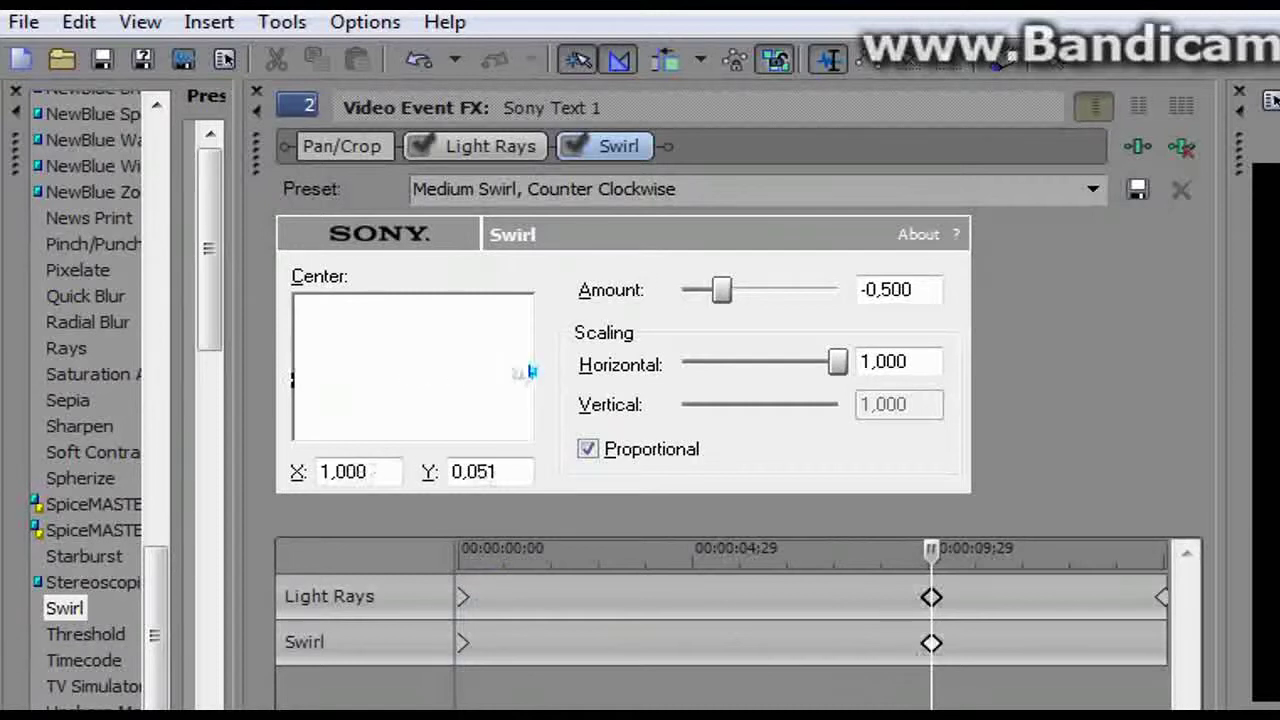
# Step: Move to the end of the effect keyframes, close the effect settings and play the project from the start
pyautogui.moveTo(931, 550); pyautogui.dragTo(1163, 550)
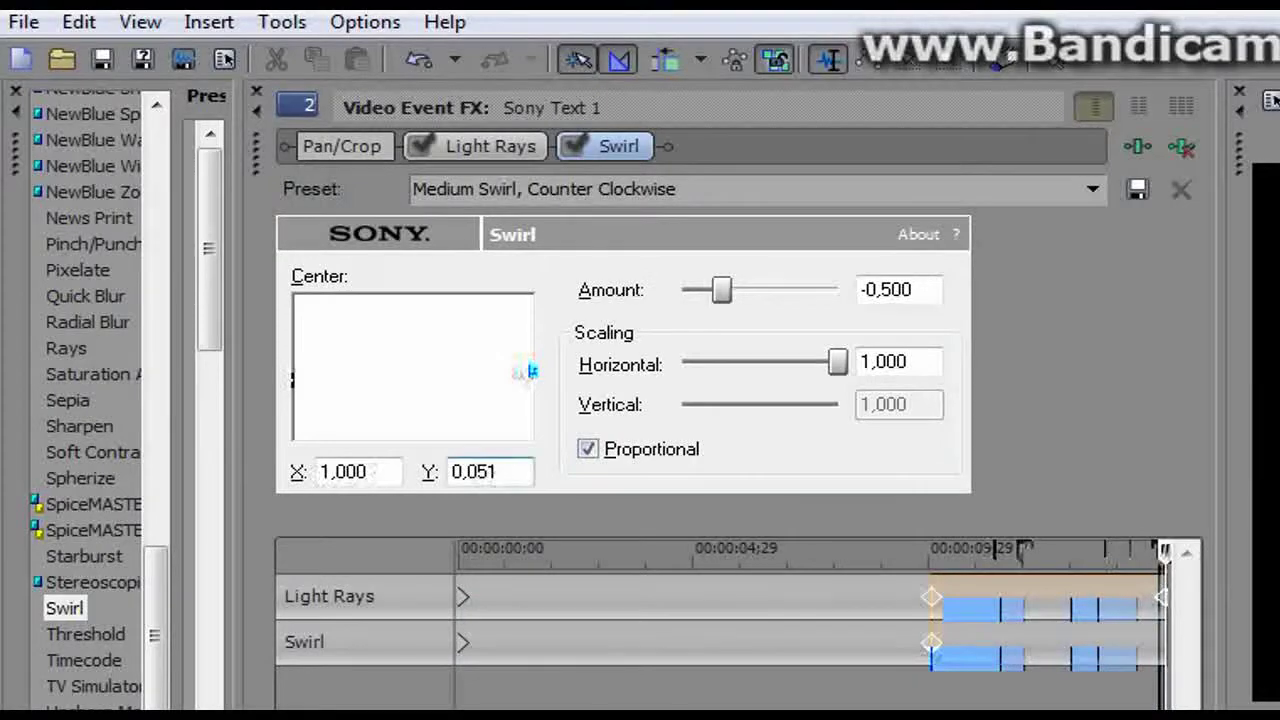
pyautogui.click(256, 91)
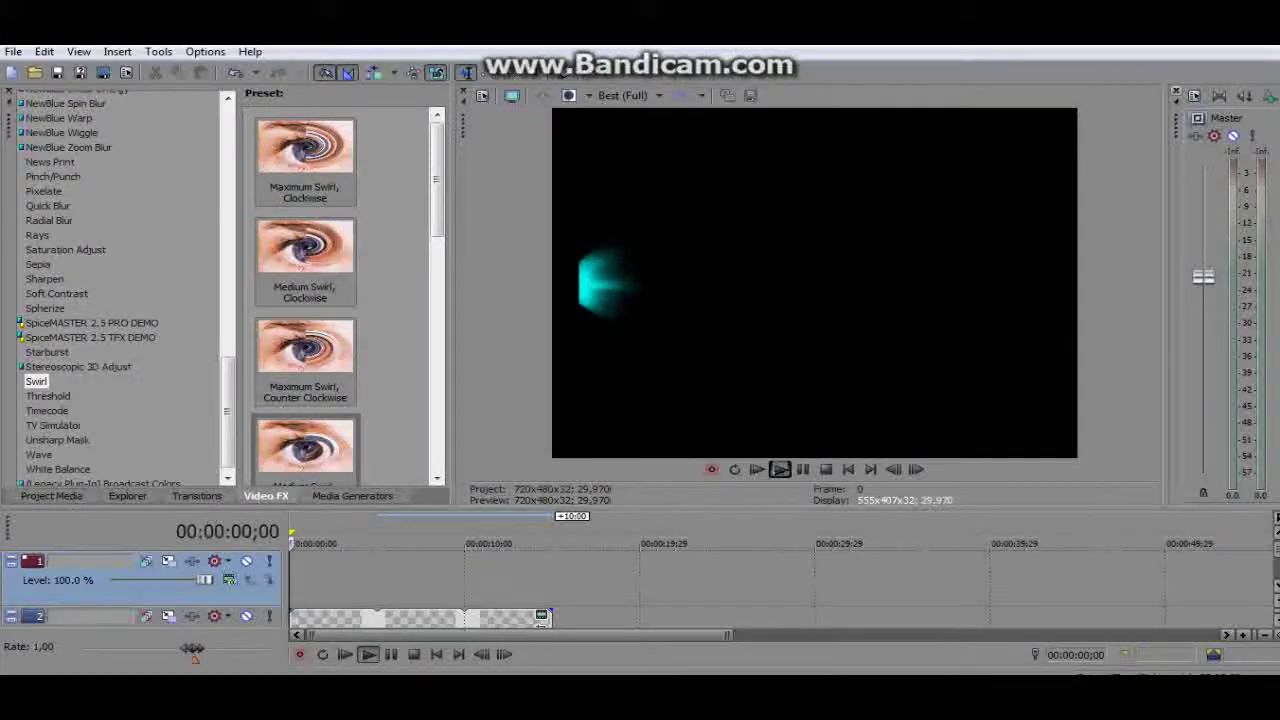
pyautogui.click(757, 469)
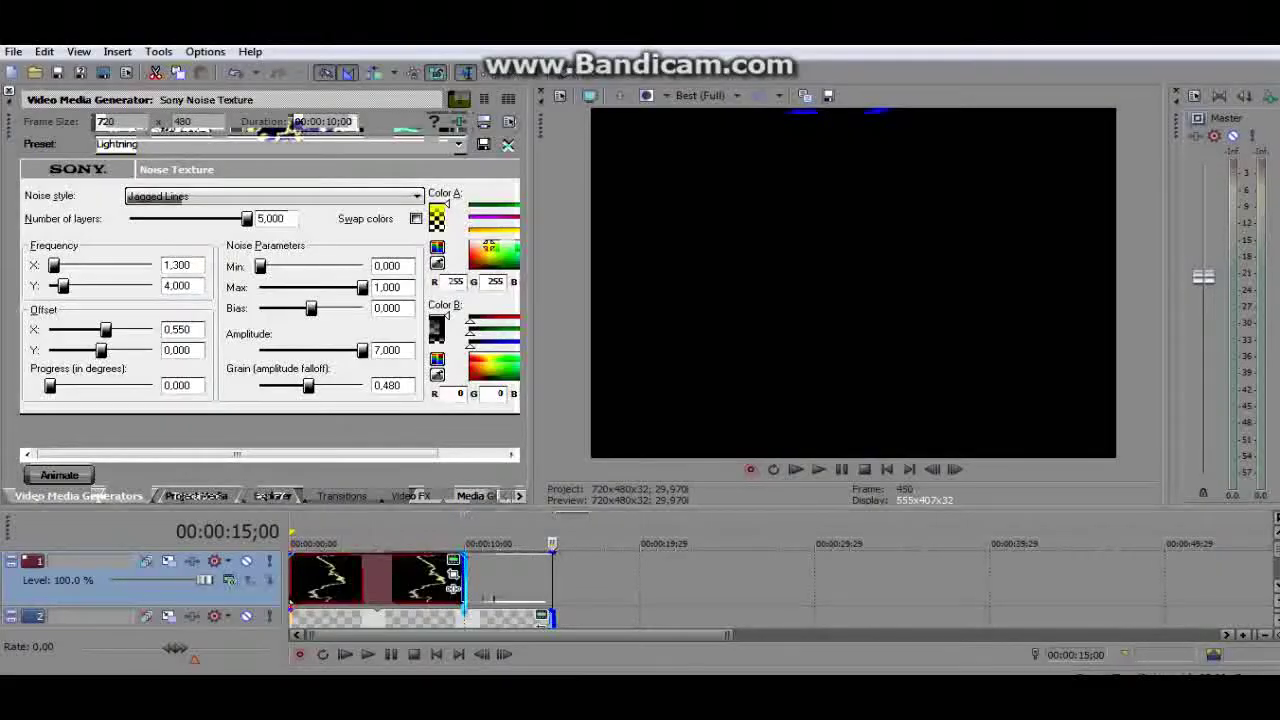
# Step: Extend the lightning event on track 1 to 00:00:15;00 and set the track's compositing mode to Dodge
pyautogui.moveTo(453, 588); pyautogui.dragTo(541, 588)
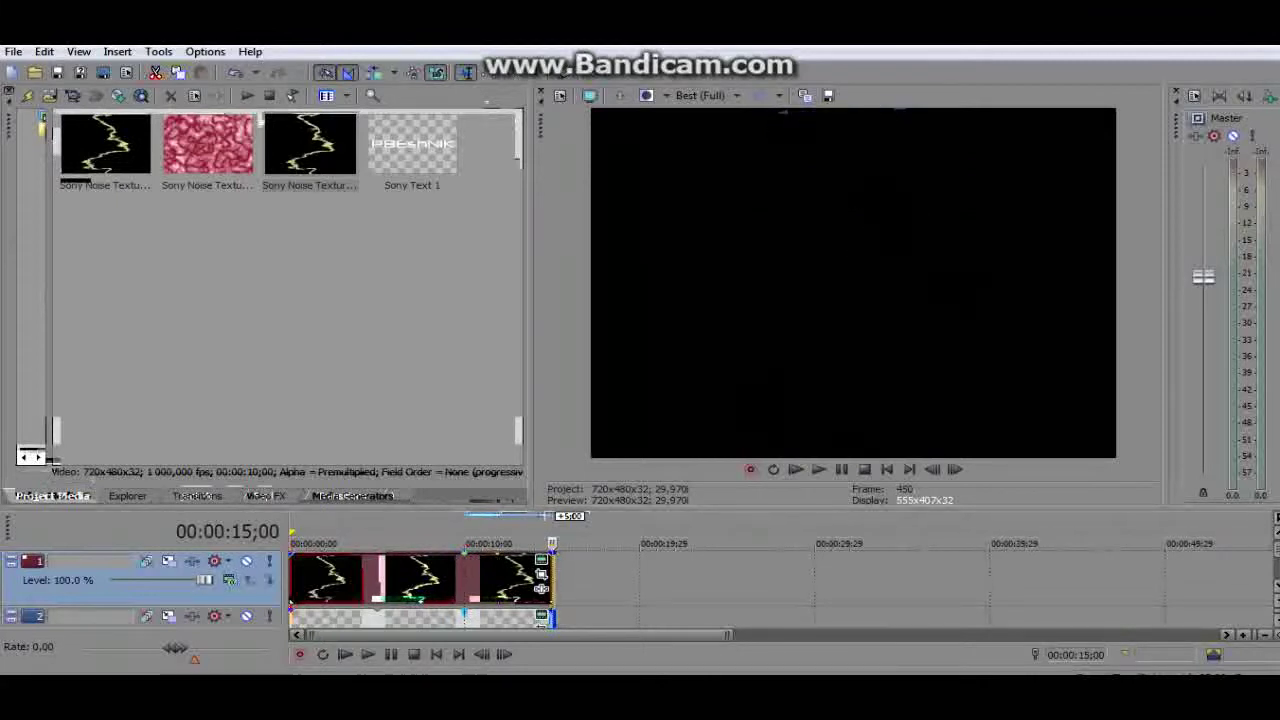
pyautogui.hotkey('ctrl', 'Home')
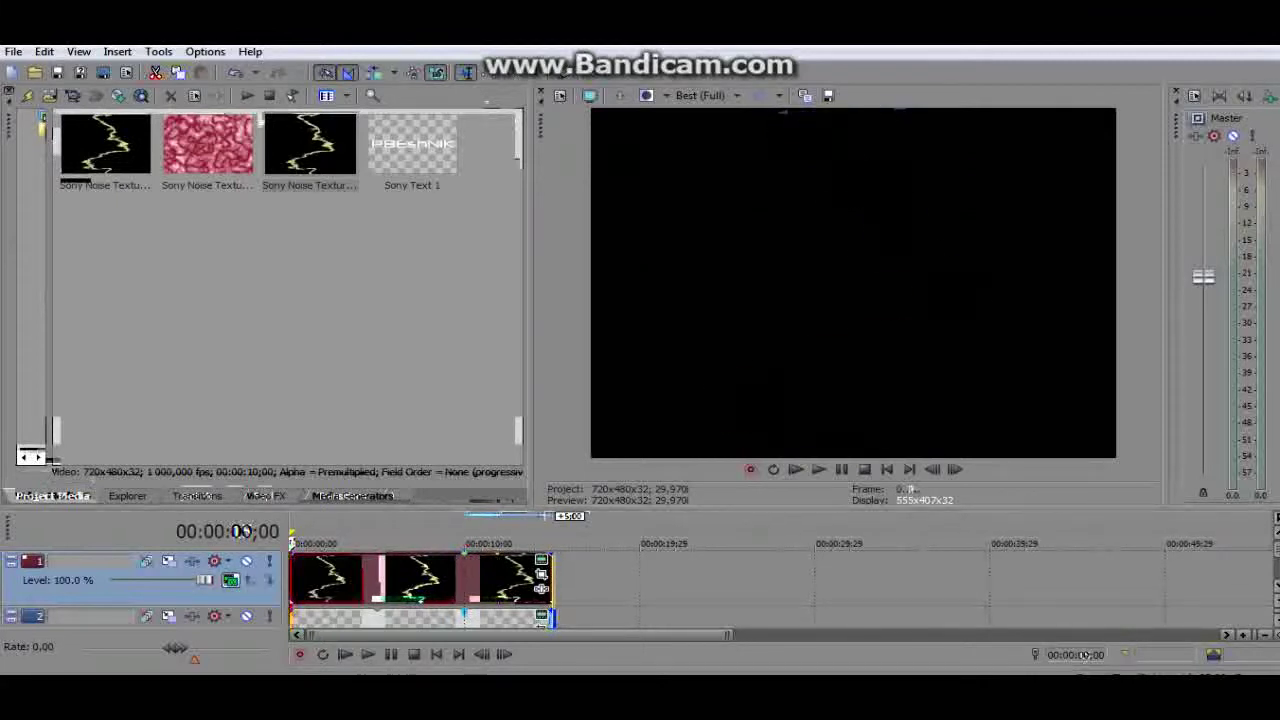
pyautogui.click(229, 580)
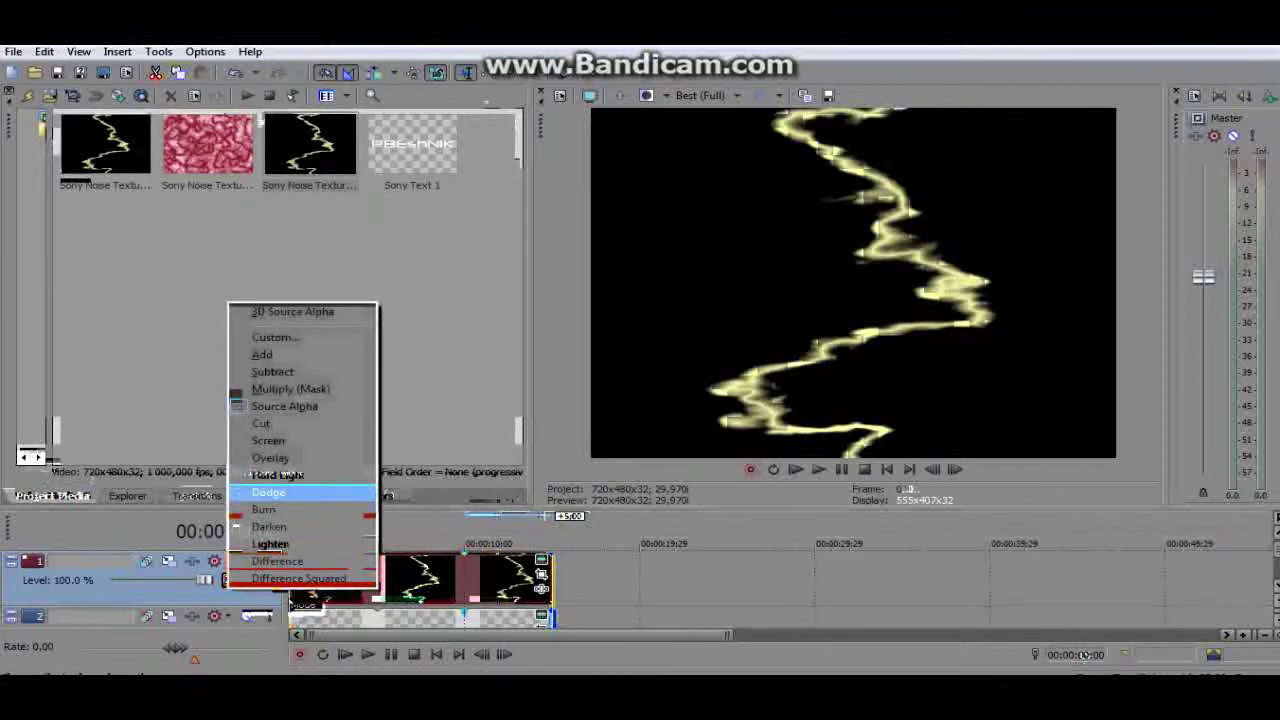
pyautogui.click(268, 492)
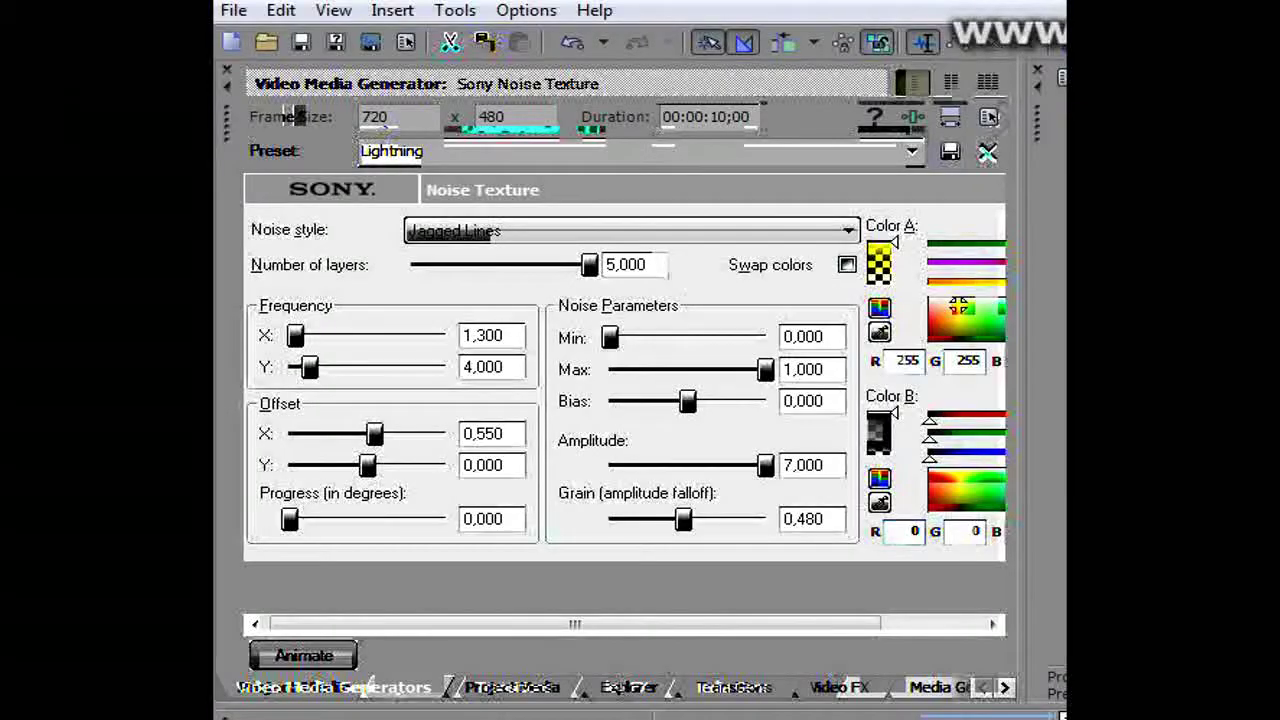
# Step: Animate the lightning noise texture with a keyframe at 00:00:10;00 that has Progress set to 10,000 degrees
pyautogui.click(303, 655)
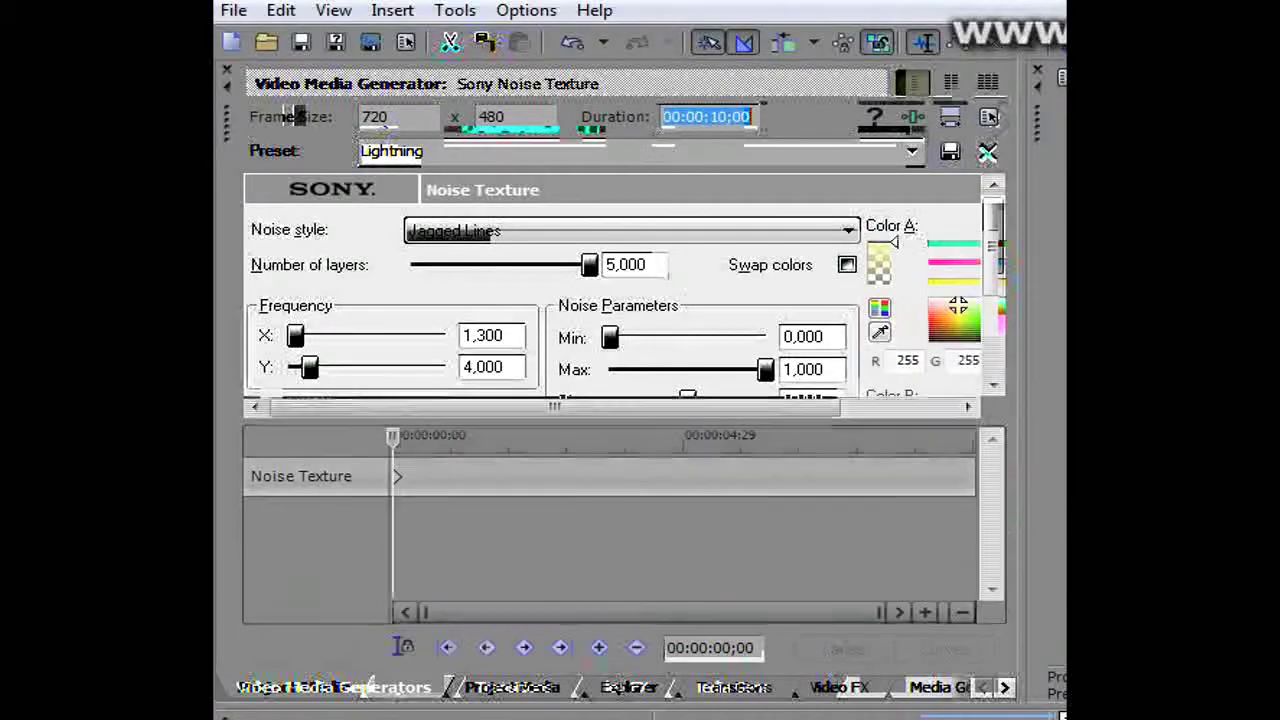
pyautogui.moveTo(393, 437); pyautogui.dragTo(973, 437)
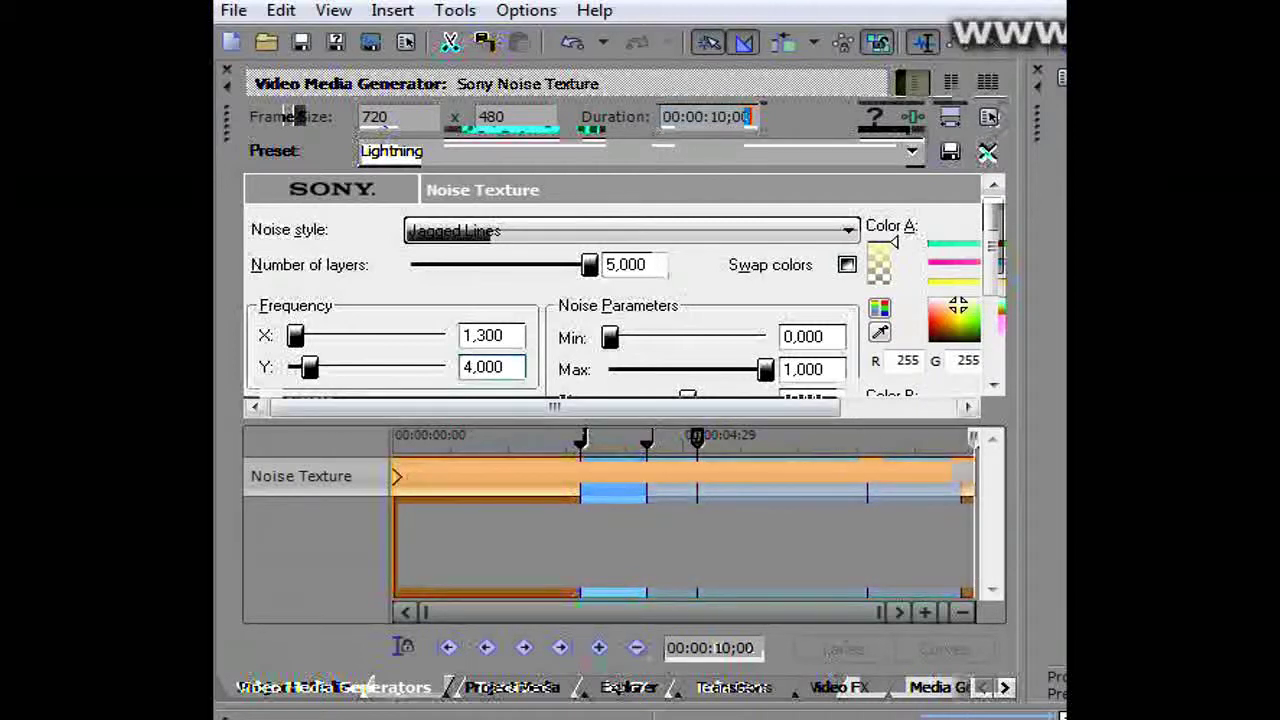
pyautogui.moveTo(993, 250); pyautogui.dragTo(993, 323)
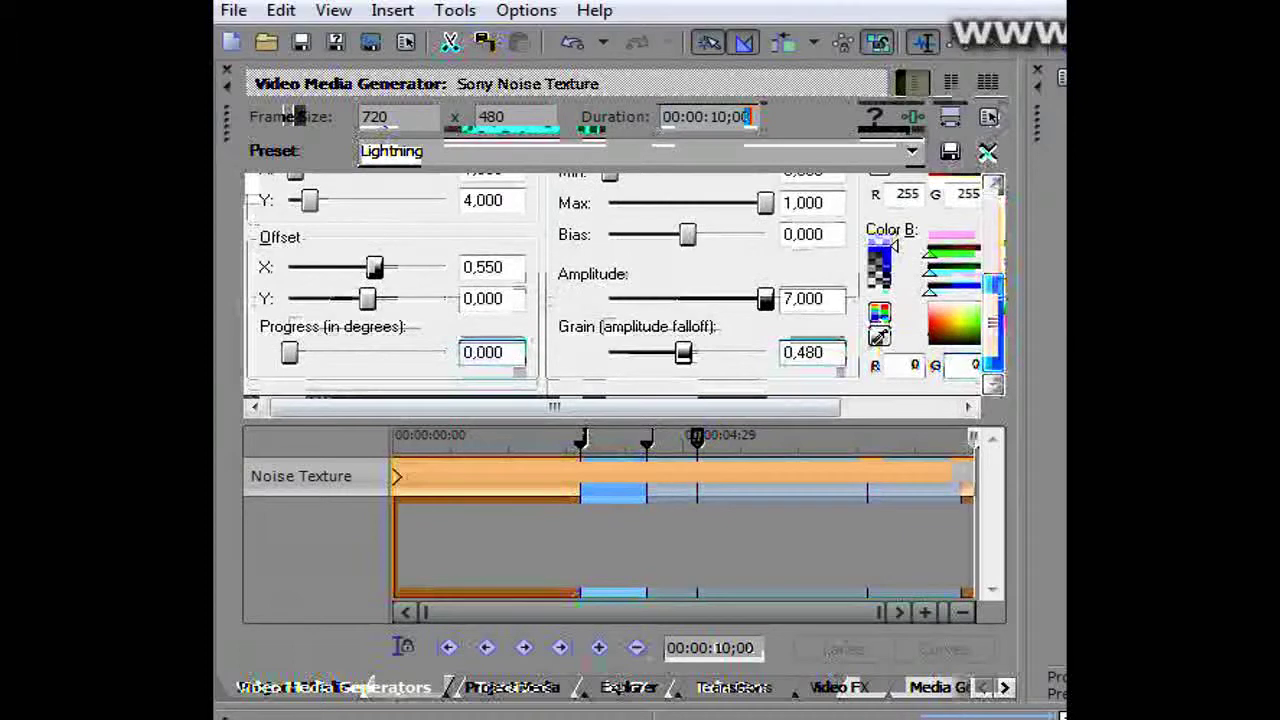
pyautogui.moveTo(291, 352); pyautogui.dragTo(445, 352)
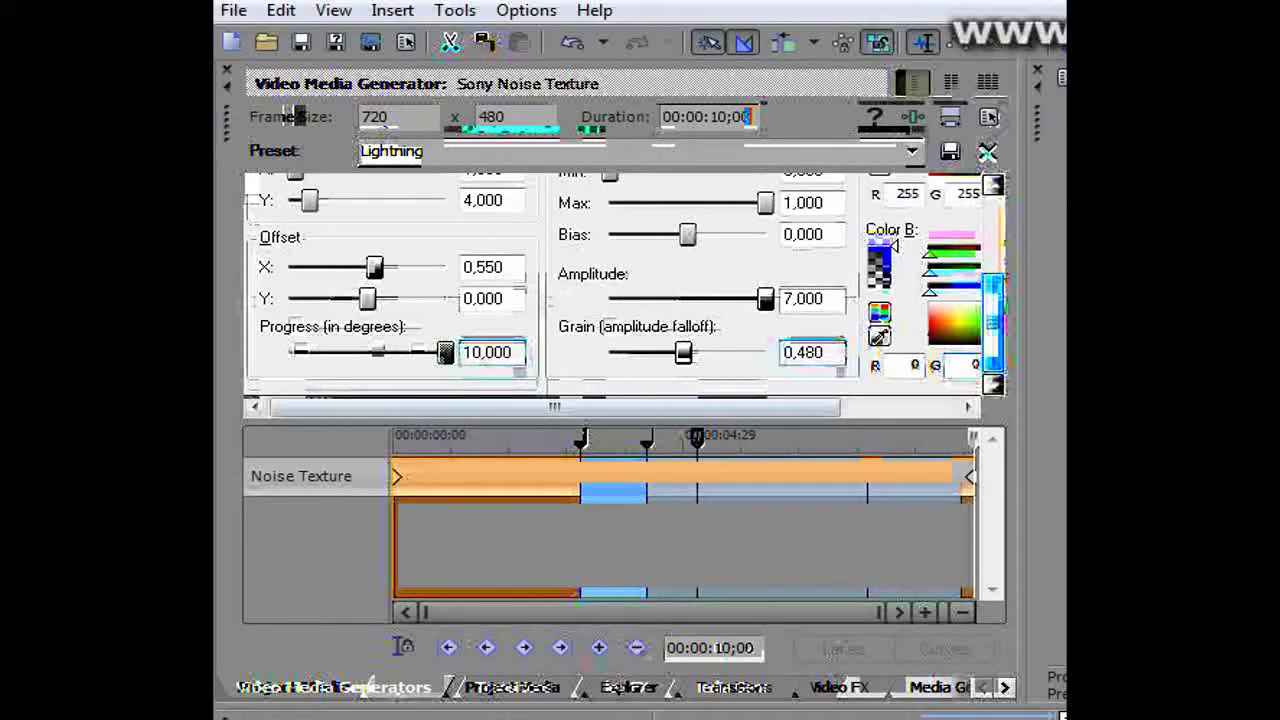
# Step: Set the lightning noise texture's Bias to 0,140 and Amplitude to 1,940 at the 00:00:10;00 keyframe
pyautogui.scroll(3, 620, 290)
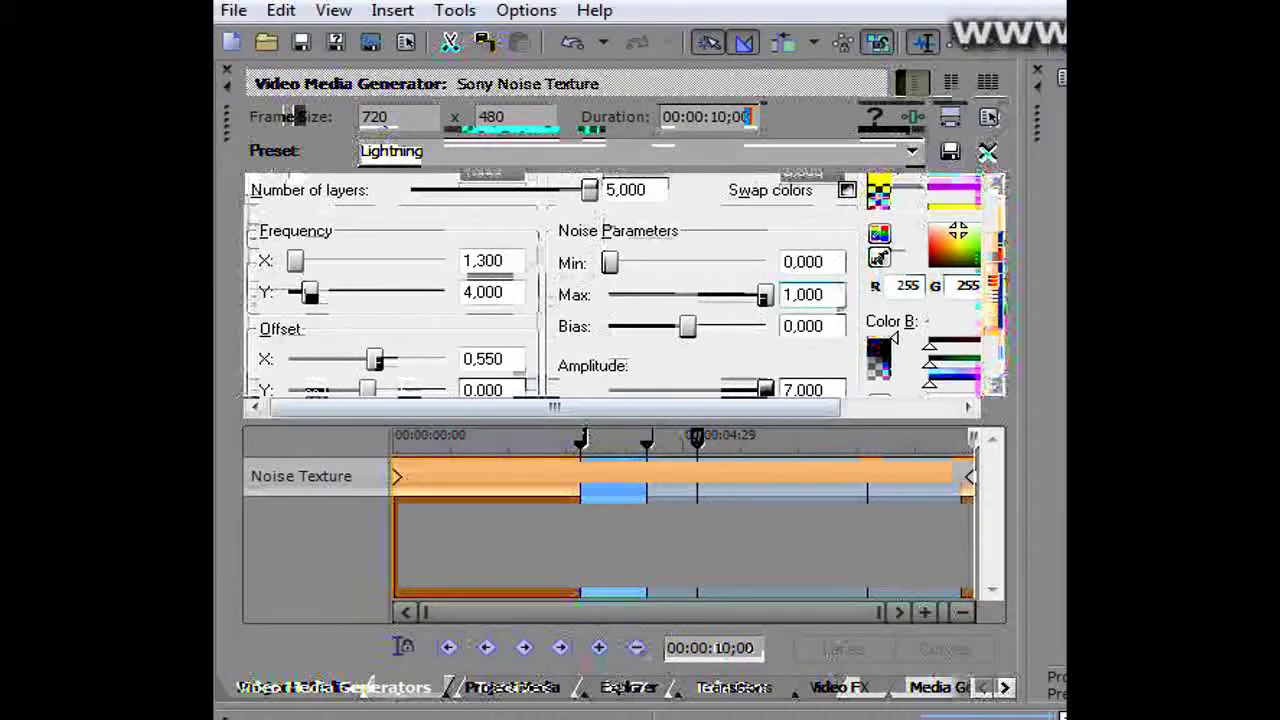
pyautogui.moveTo(687, 326); pyautogui.dragTo(697, 326)
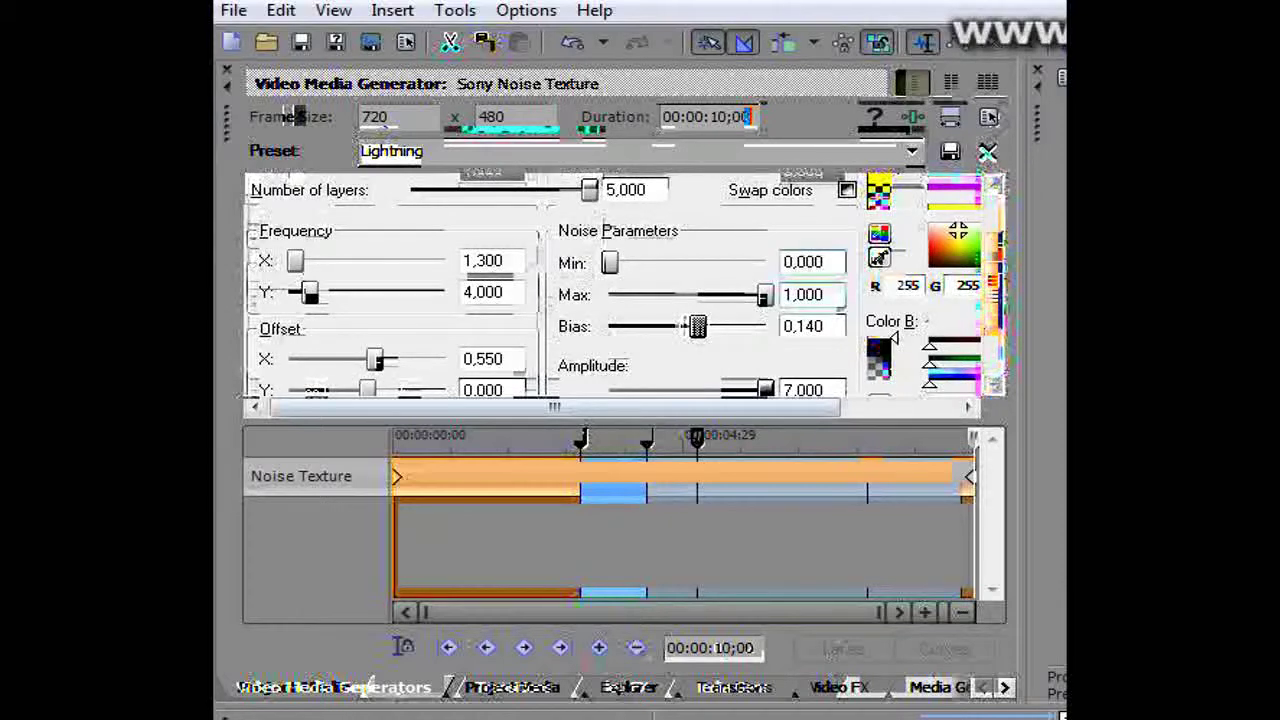
pyautogui.scroll(-1, 697, 320)
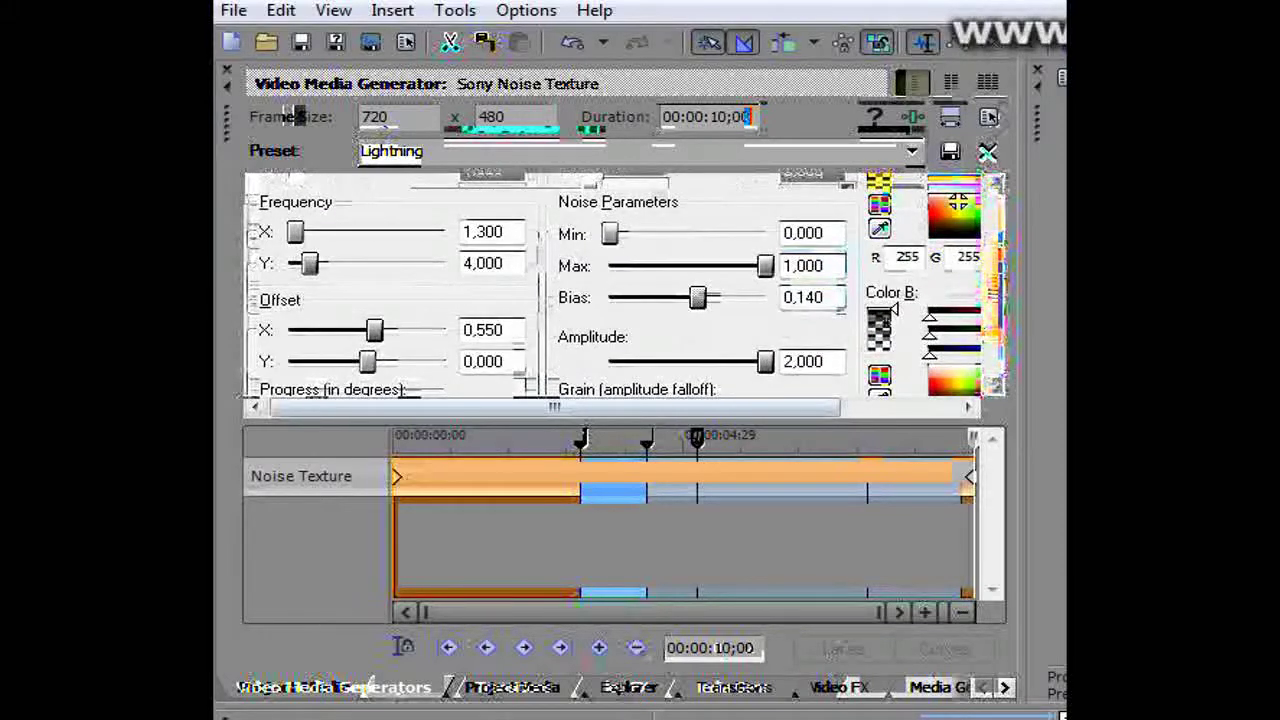
pyautogui.moveTo(765, 361); pyautogui.dragTo(754, 361)
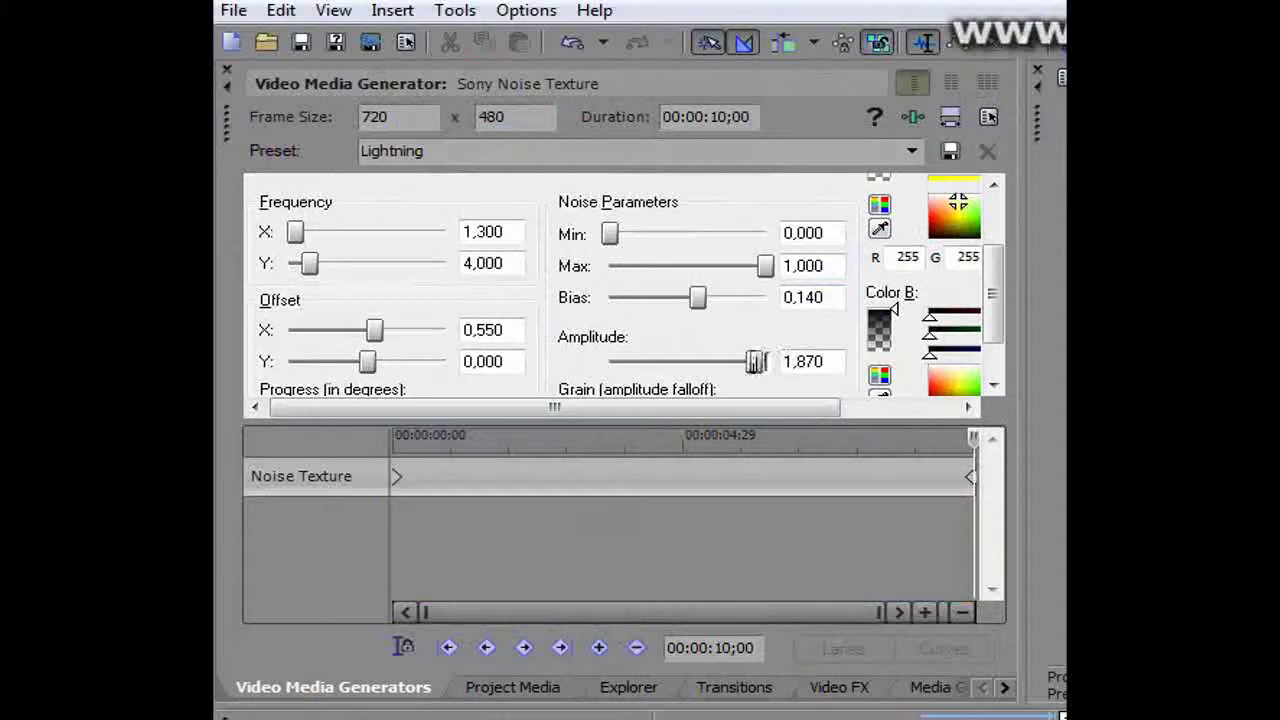
pyautogui.moveTo(754, 361); pyautogui.dragTo(760, 361)
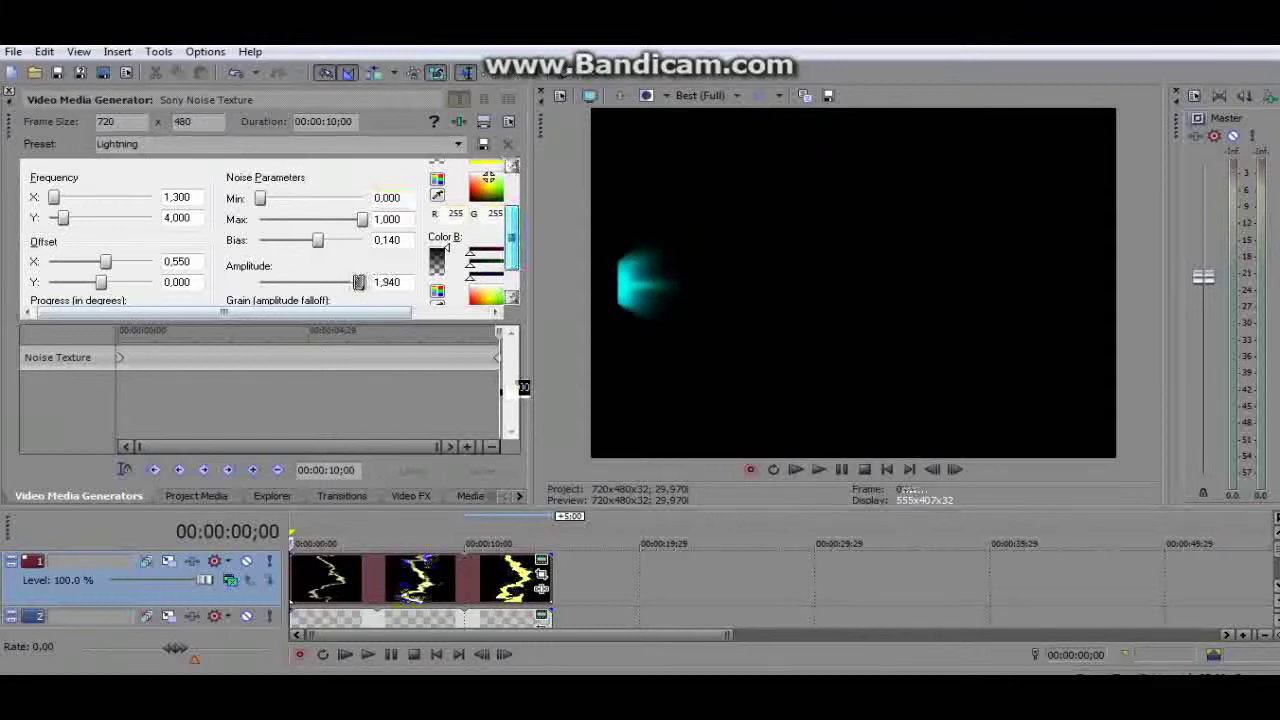
pyautogui.moveTo(511, 237); pyautogui.dragTo(511, 257)
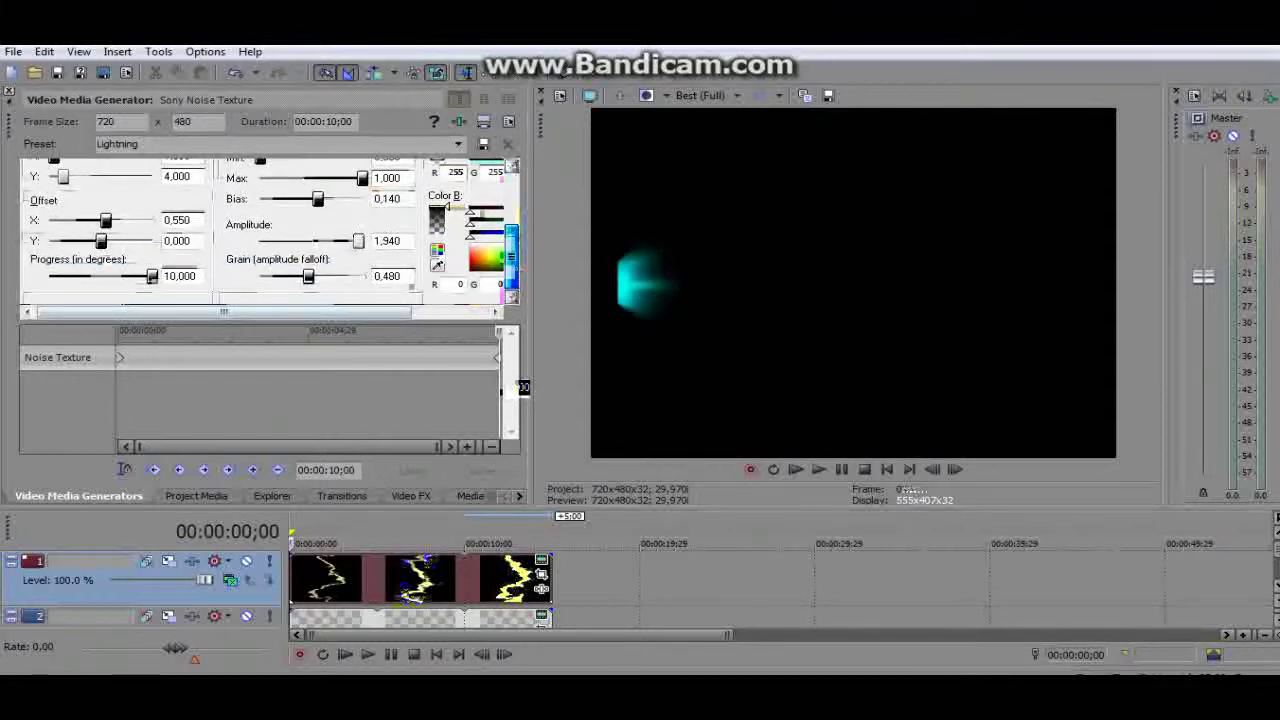
pyautogui.scroll(3, 522, 387)
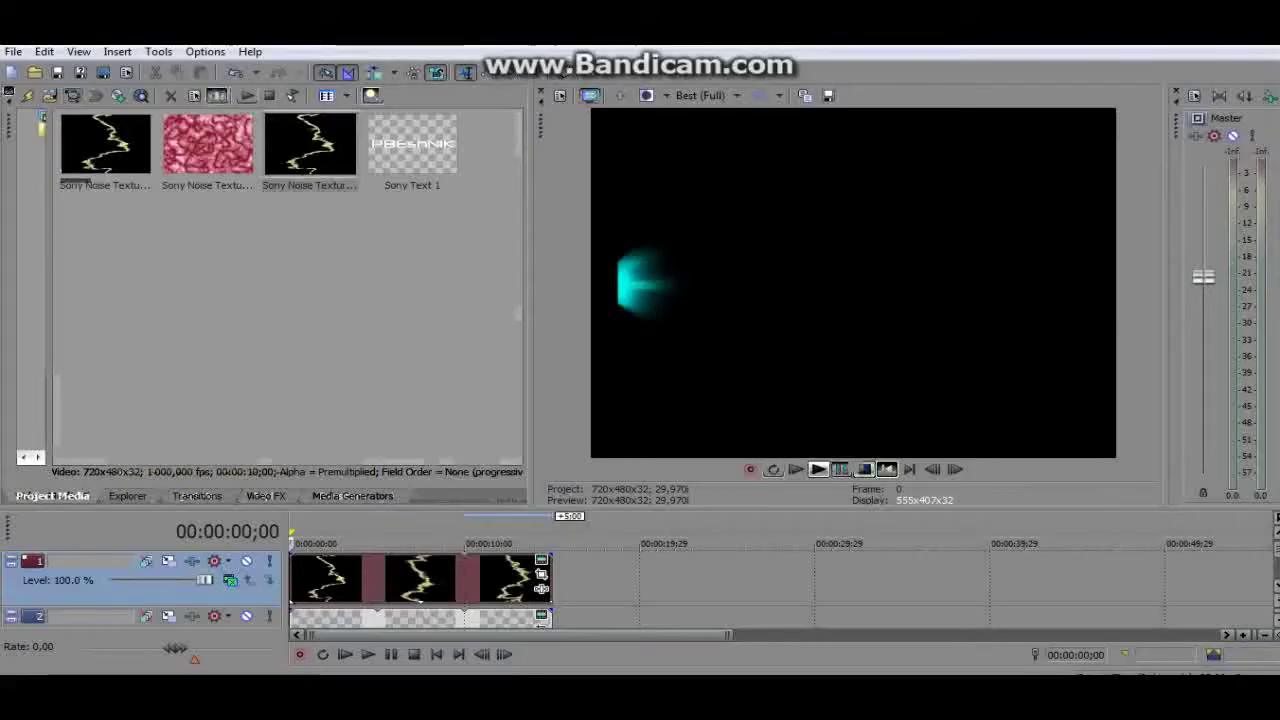
# Step: Play the project from the start to review the lightning over the text, and return to the start of the timeline
pyautogui.press('space')
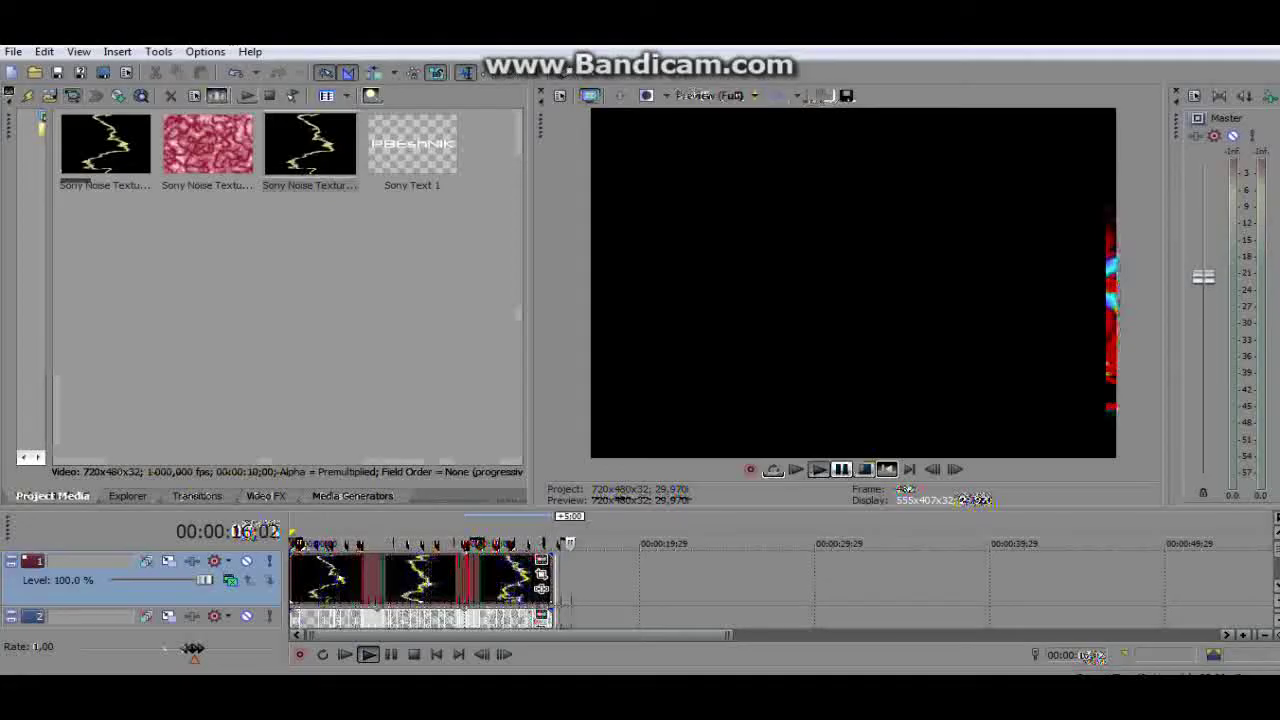
pyautogui.hotkey('ctrl', 'Left')
pyautogui.hotkey('ctrl', 'Left')
pyautogui.hotkey('ctrl', 'Left')
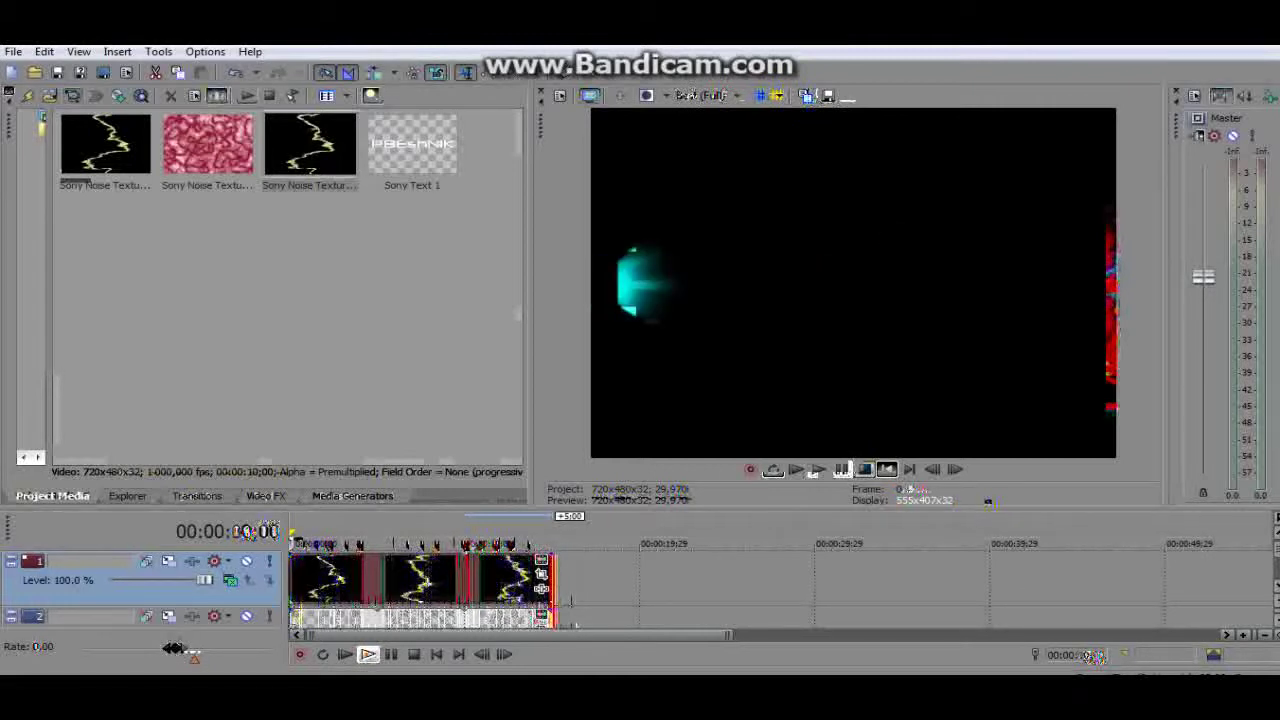
# Step: Open the options for the empty part of track 1 after the lightning event
pyautogui.rightClick(899, 577)
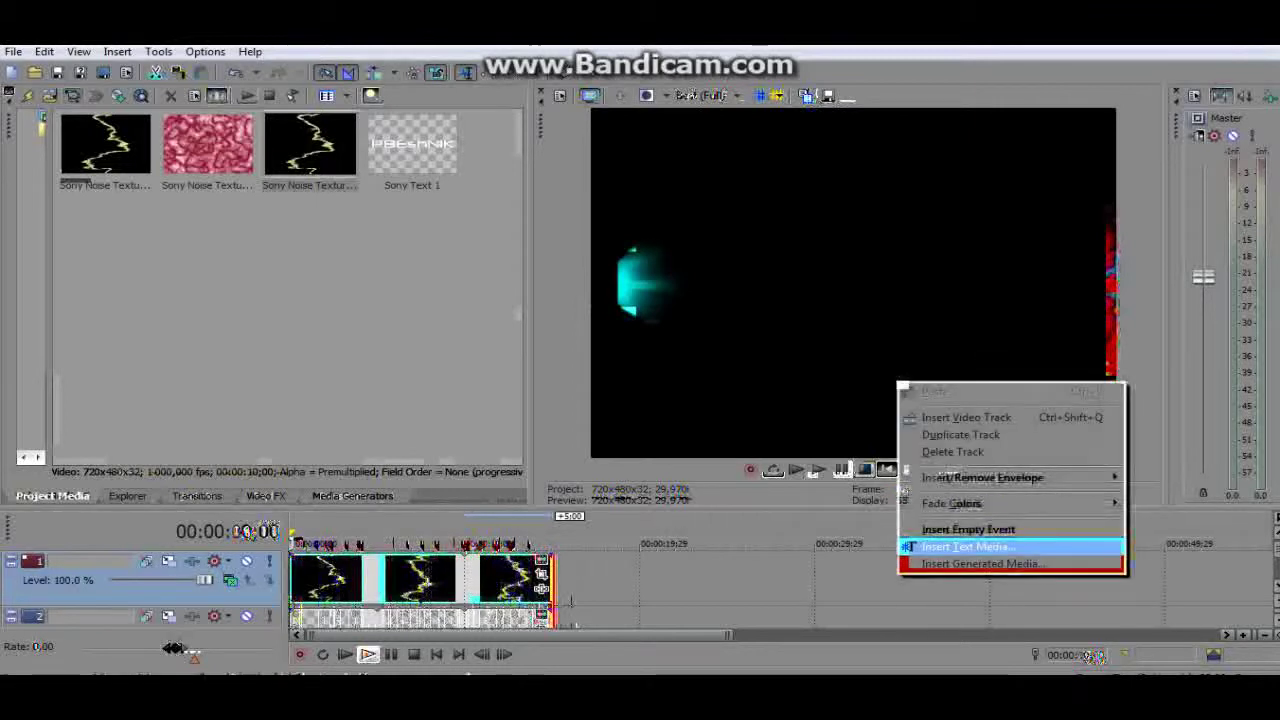